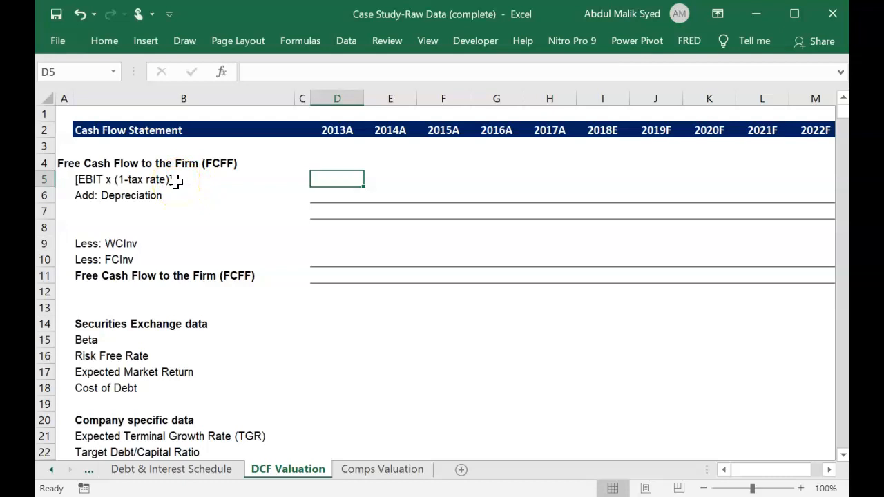
{"action": "left_click", "coordinate": [111, 178]}
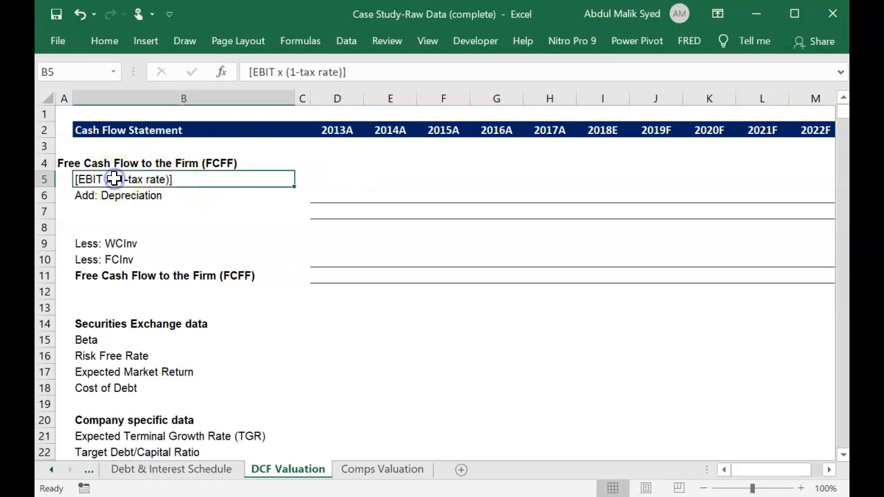
{"action": "left_click", "coordinate": [360, 73]}
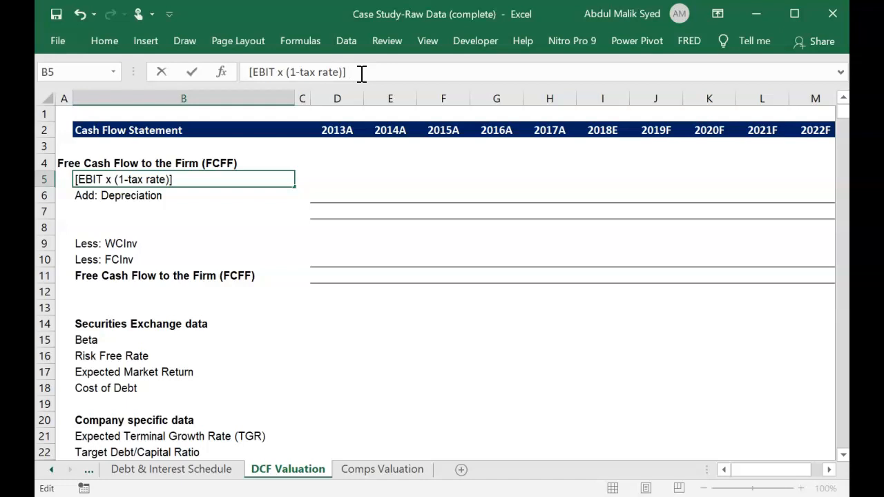
{"action": "right_click", "coordinate": [266, 181]}
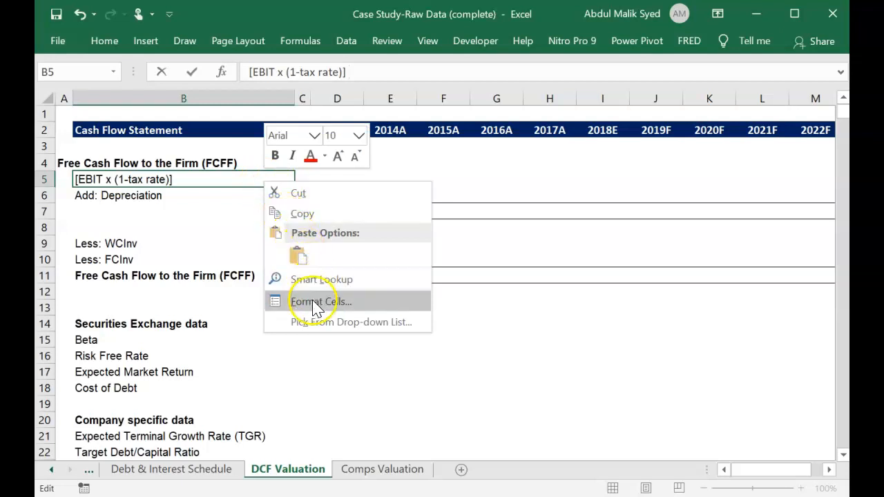
{"action": "left_click", "coordinate": [216, 219]}
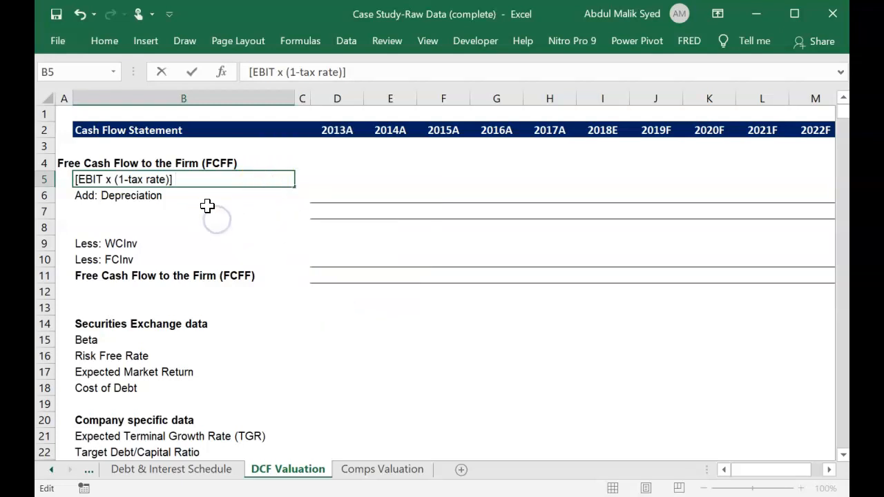
{"action": "left_click", "coordinate": [207, 209]}
Add a comment reading NOPAT to the [EBIT x (1-tax rate)] label in cell B5.
{"action": "right_click", "coordinate": [197, 178]}
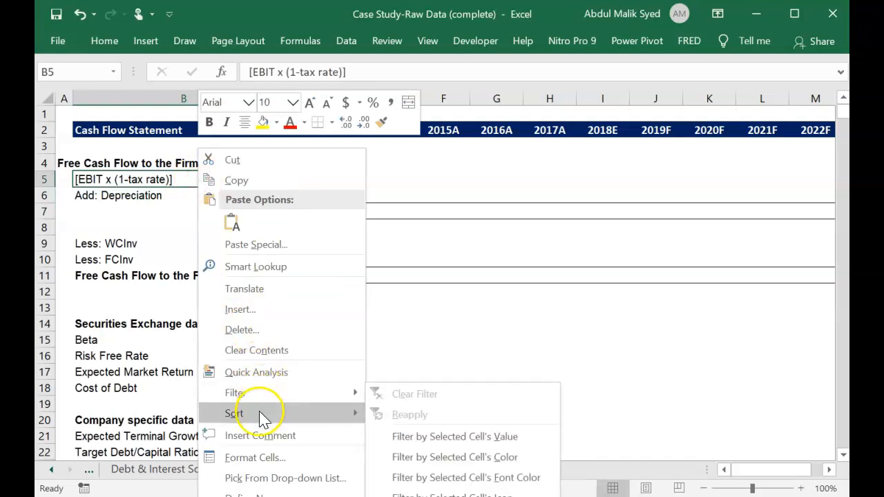
{"action": "left_click", "coordinate": [260, 436]}
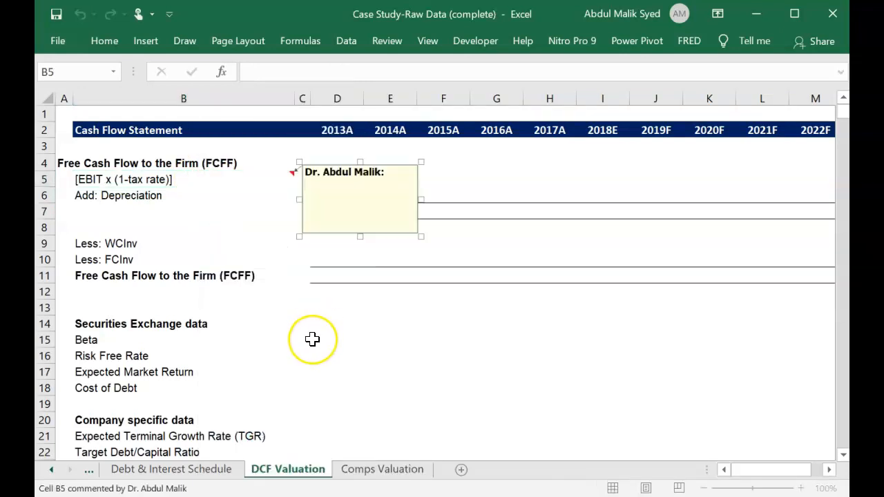
{"action": "type", "text": "NOPA"}
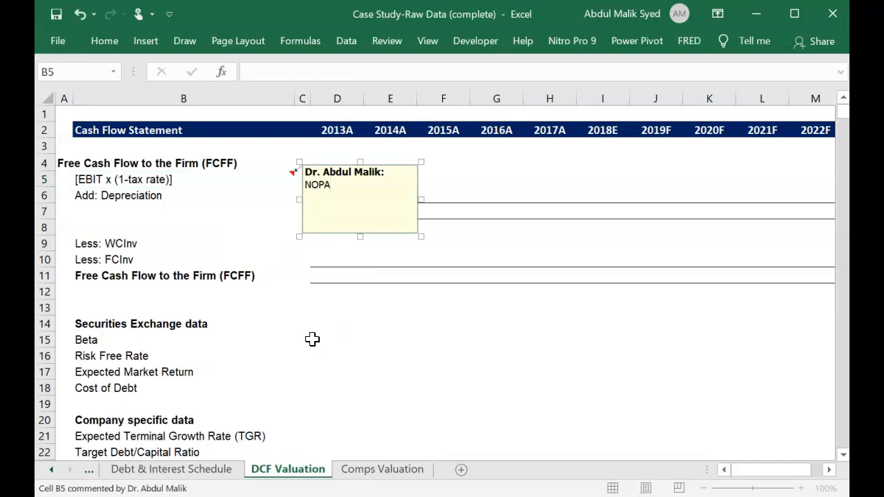
{"action": "type", "text": "T"}
{"action": "left_click", "coordinate": [351, 370]}
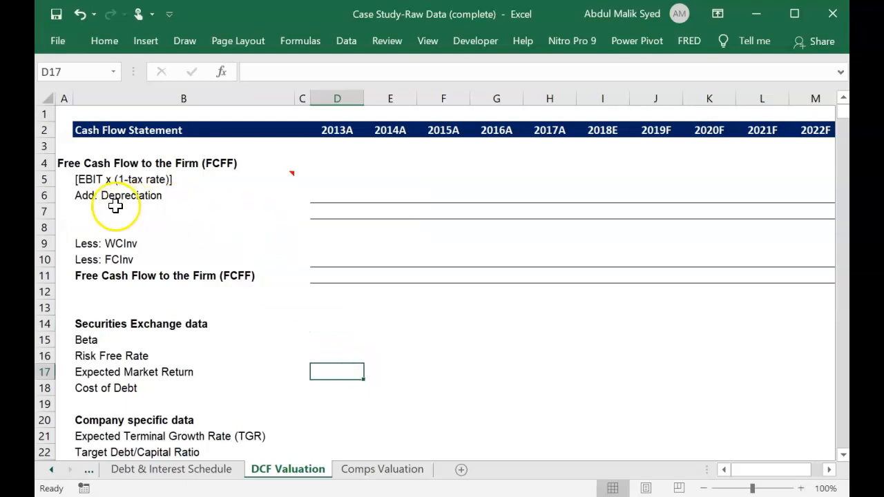
Start the 2013A formula in D5 by adding Earnings Before Tax (D13) and Interest (D11) from the Income Statement sheet.
{"action": "left_click", "coordinate": [340, 173]}
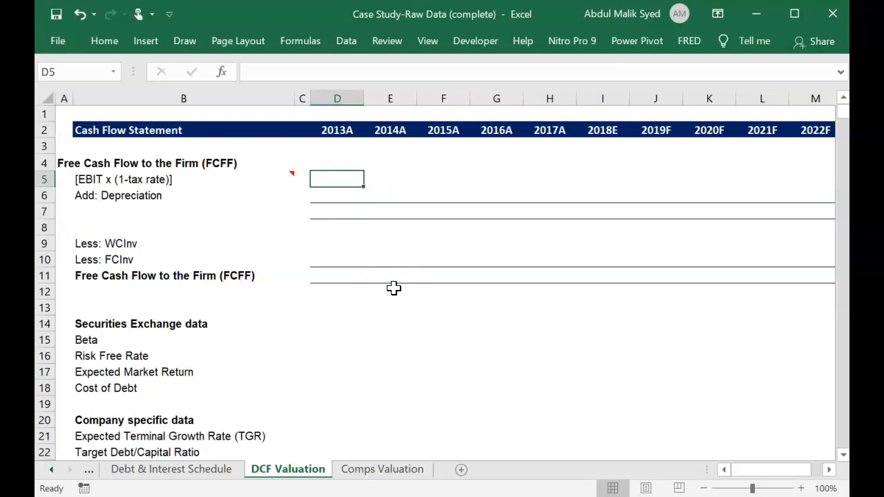
{"action": "type", "text": "="}
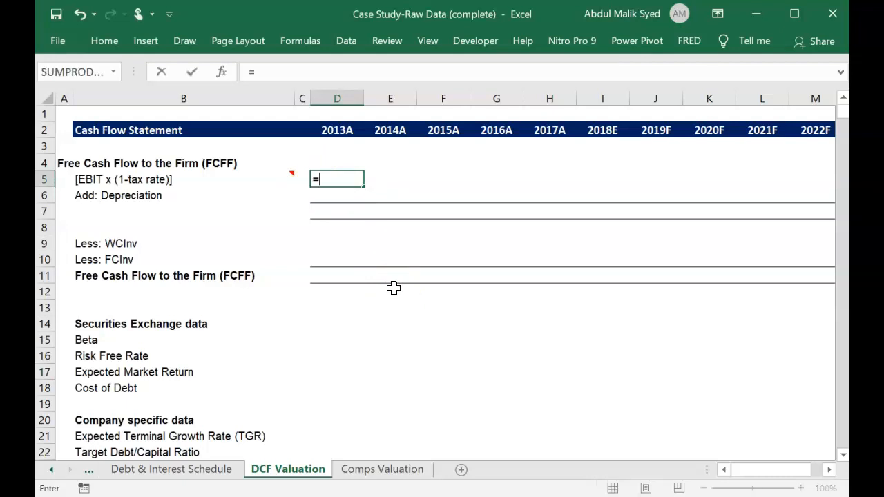
{"action": "left_click", "coordinate": [53, 471]}
{"action": "left_click", "coordinate": [53, 471]}
{"action": "left_click", "coordinate": [53, 471]}
{"action": "left_click", "coordinate": [54, 471]}
{"action": "left_click", "coordinate": [53, 471]}
{"action": "left_click", "coordinate": [53, 471]}
{"action": "left_click", "coordinate": [142, 472]}
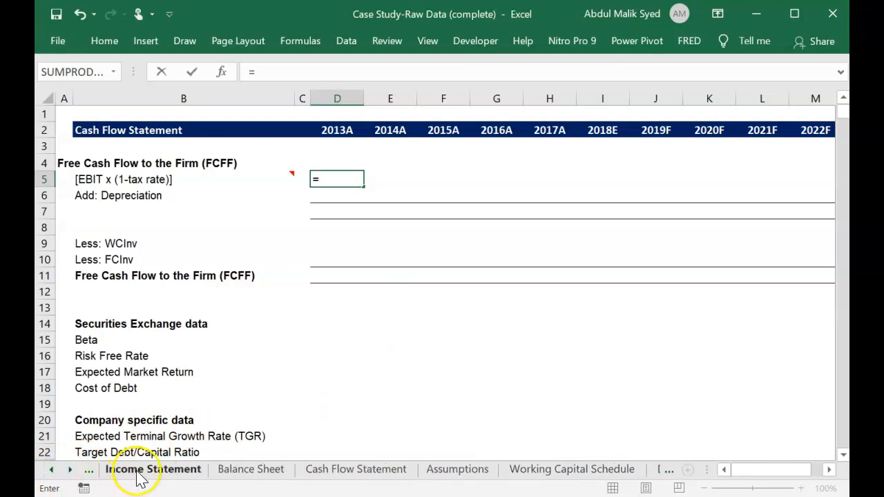
{"action": "scroll", "coordinate": [255, 324], "scroll_direction": "left", "scroll_amount": 5}
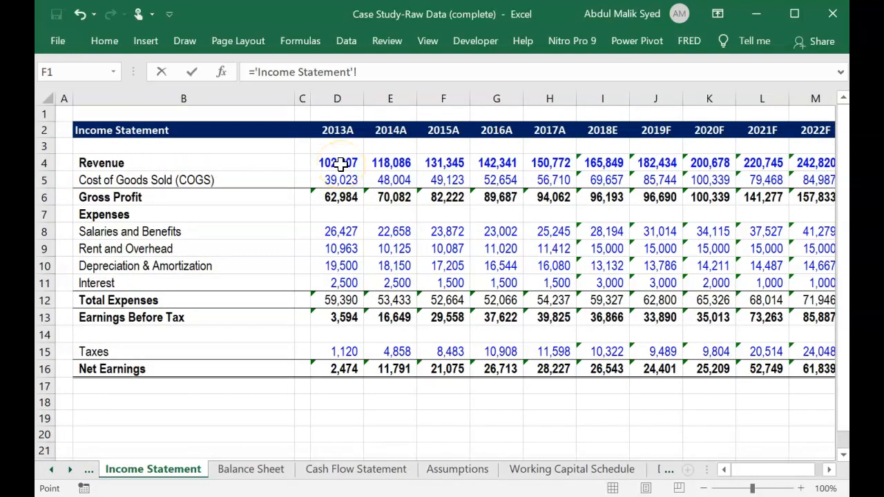
{"action": "left_click", "coordinate": [344, 318]}
{"action": "type", "text": "+"}
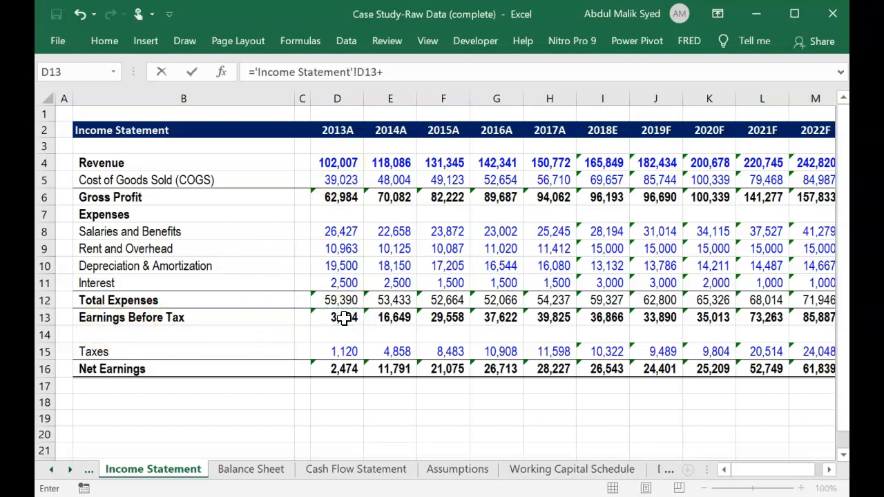
{"action": "left_click", "coordinate": [341, 282]}
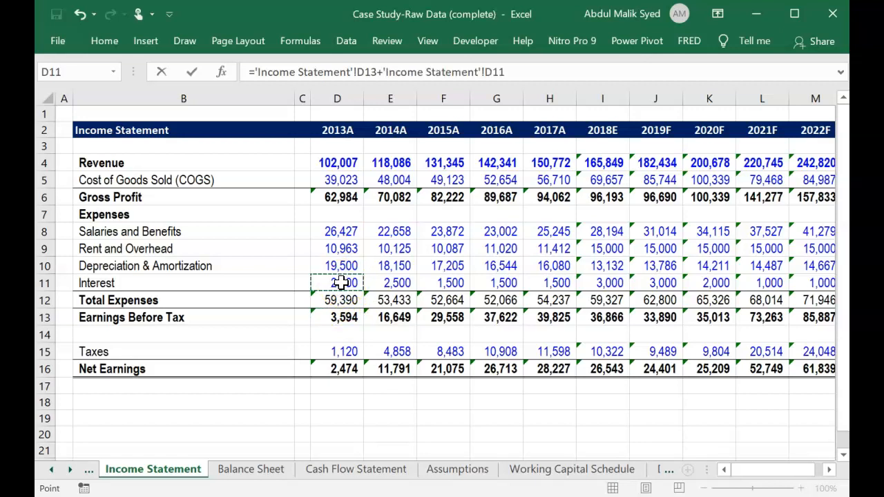
Complete the D5 formula by appending *(1-Assumptions!D11), using the 2013A tax rate from the Assumptions sheet.
{"action": "type", "text": "*(1-"}
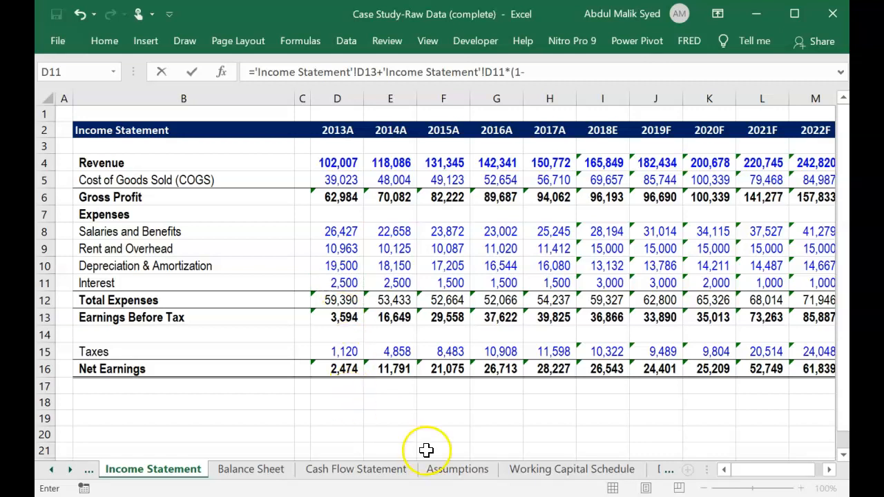
{"action": "left_click", "coordinate": [454, 470]}
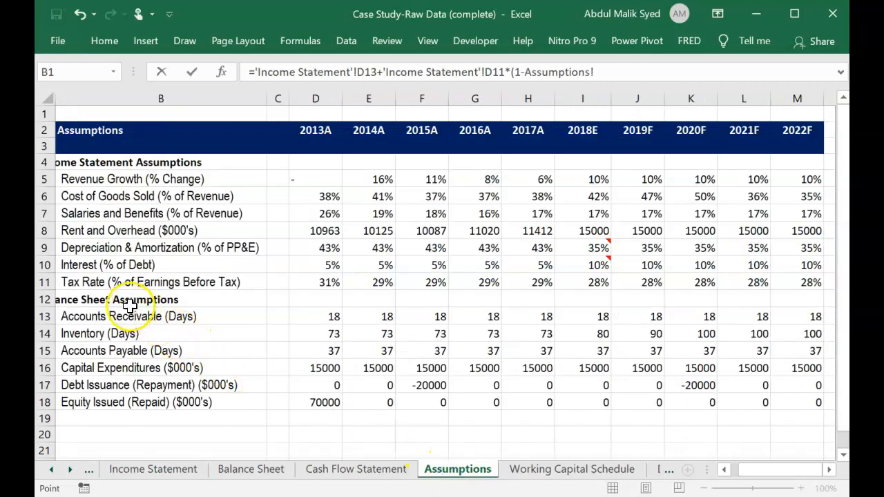
{"action": "left_click", "coordinate": [316, 283]}
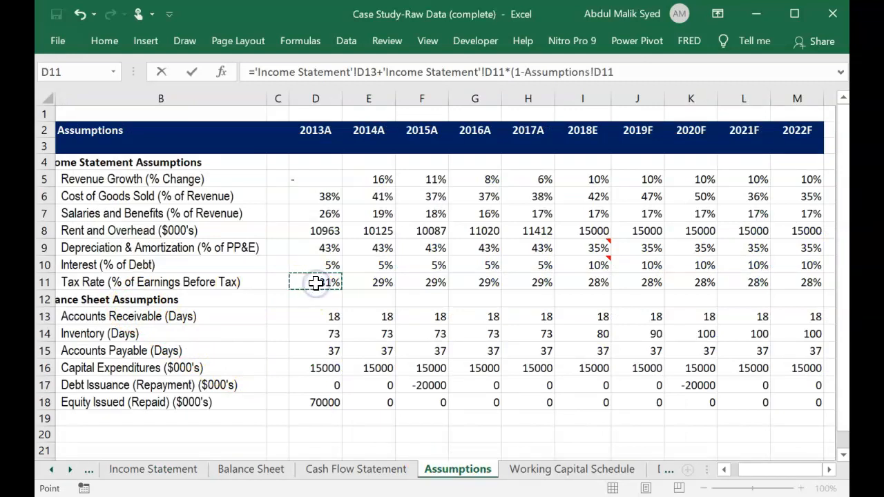
{"action": "type", "text": ")"}
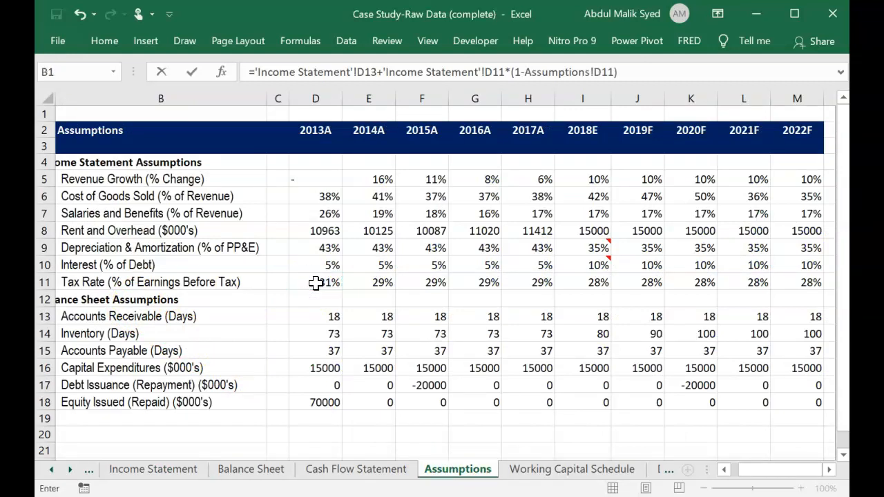
{"action": "key", "text": "Return"}
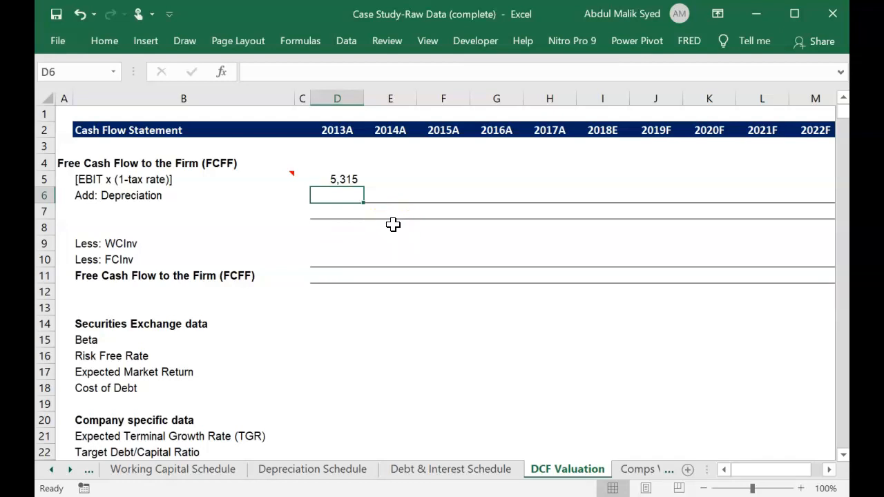
Link the 2013A Add: Depreciation cell D6 to Less Depreciation in cell D6 of the Depreciation Schedule sheet.
{"action": "type", "text": "="}
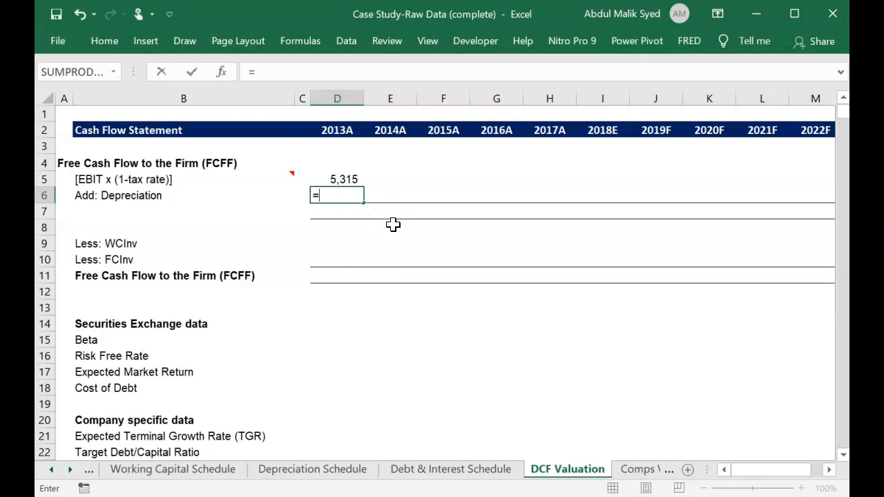
{"action": "left_click", "coordinate": [325, 470]}
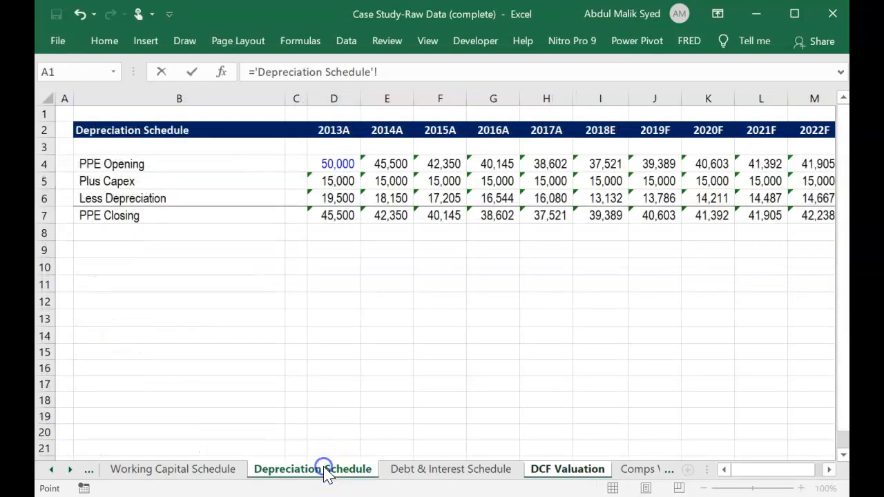
{"action": "left_click", "coordinate": [342, 199]}
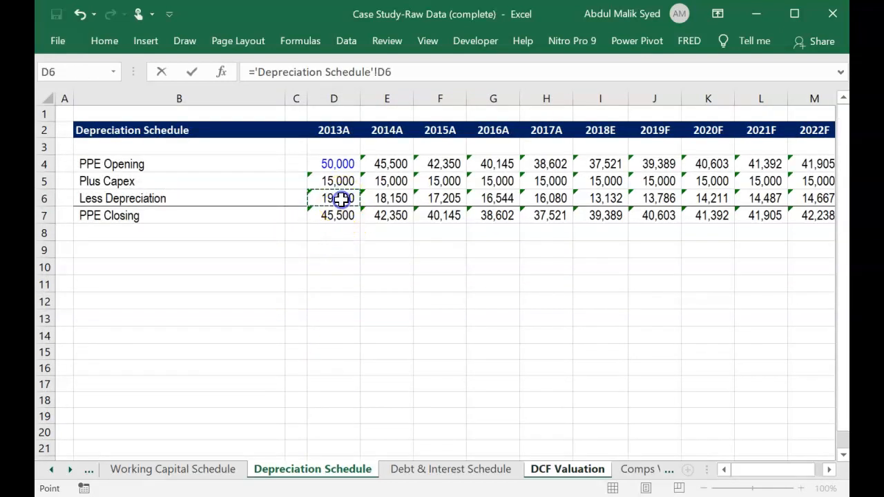
{"action": "key", "text": "Return"}
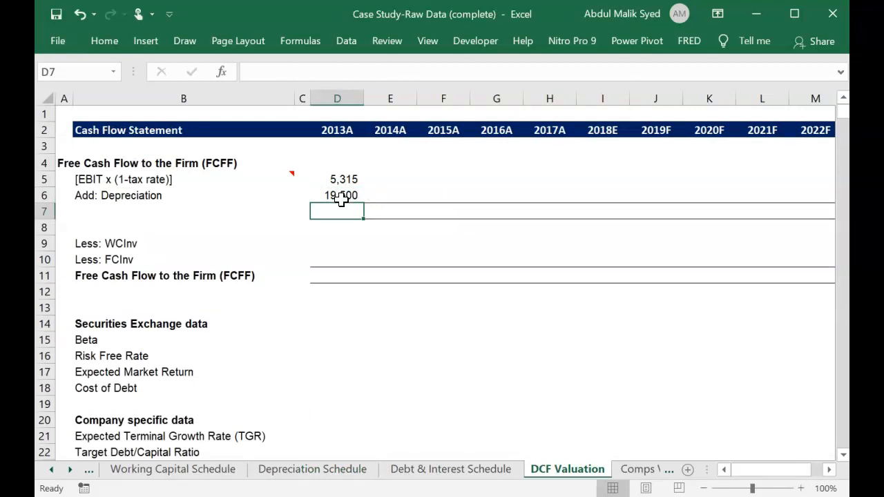
Total the 2013A after-tax EBIT and depreciation in D7 with the formula =D5+D6.
{"action": "type", "text": "="}
{"action": "key", "text": "Up"}
{"action": "key", "text": "Up"}
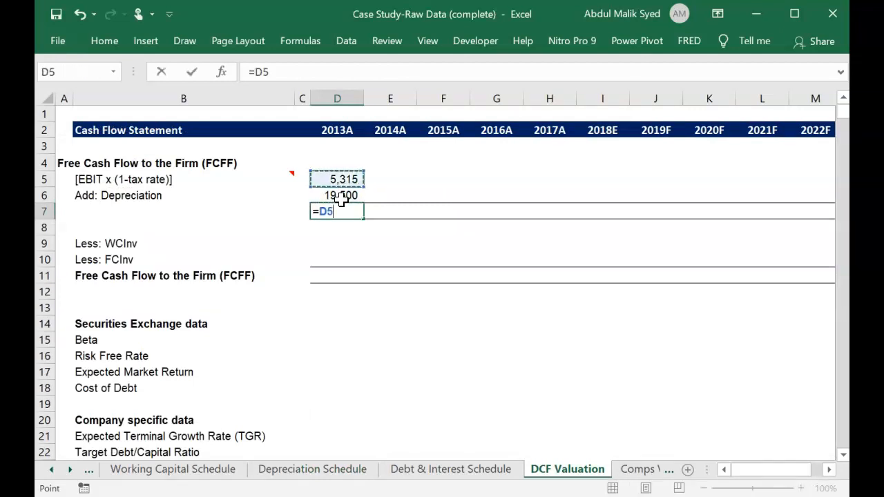
{"action": "type", "text": "+"}
{"action": "left_click", "coordinate": [341, 199]}
{"action": "key", "text": "Return"}
Label the subtotal row EBITDA in cell B7 and make the label bold.
{"action": "key", "text": "Up"}
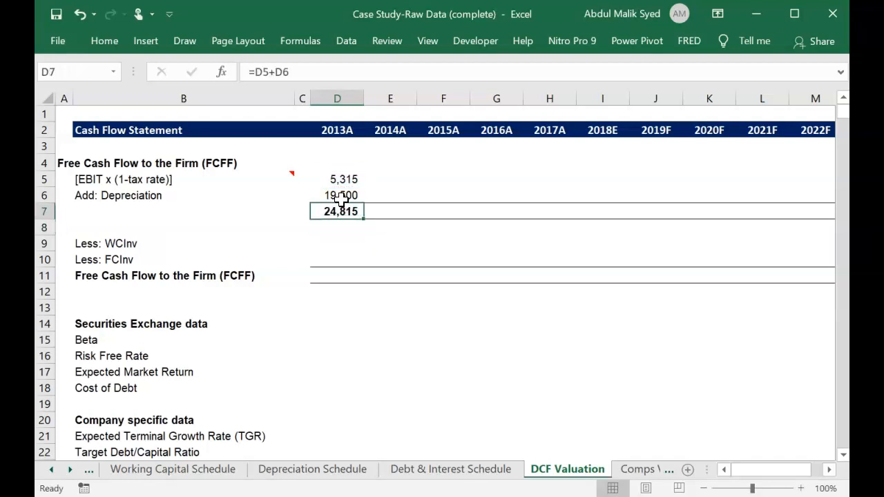
{"action": "key", "text": "Left"}
{"action": "key", "text": "Left"}
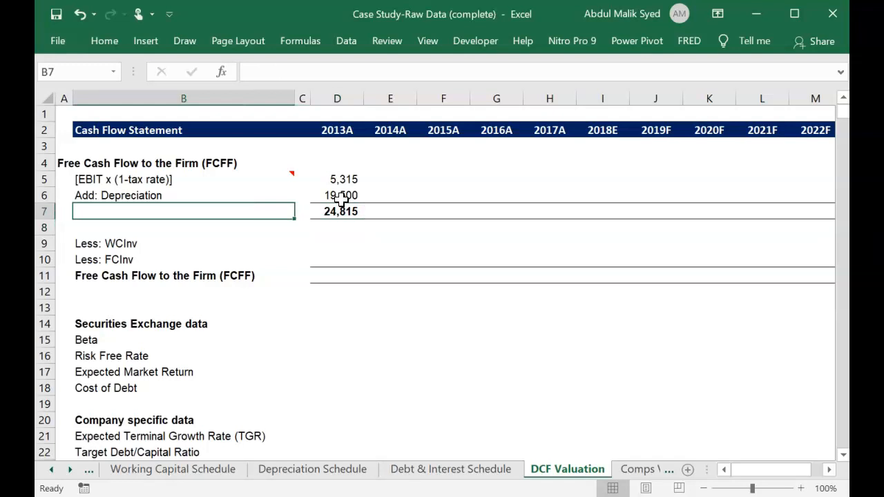
{"action": "type", "text": "EBI"}
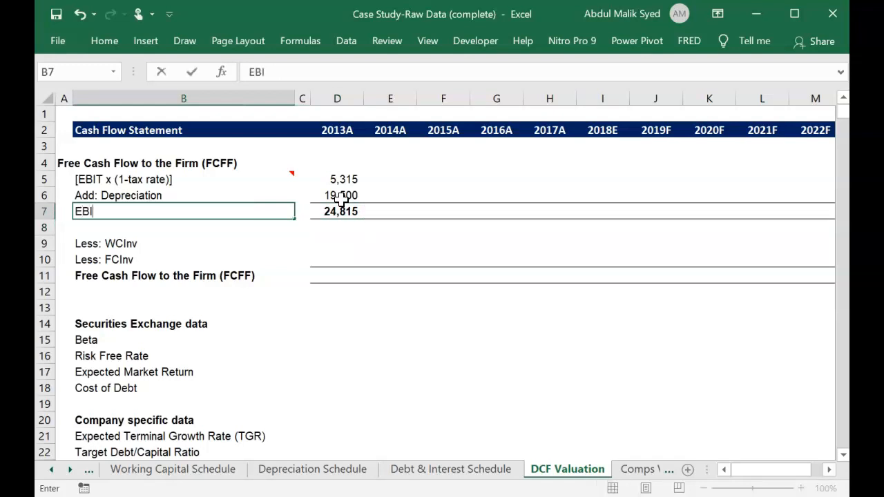
{"action": "type", "text": "TDA"}
{"action": "key", "text": "Return"}
{"action": "key", "text": "Up"}
{"action": "key", "text": "ctrl+b"}
{"action": "key", "text": "Down"}
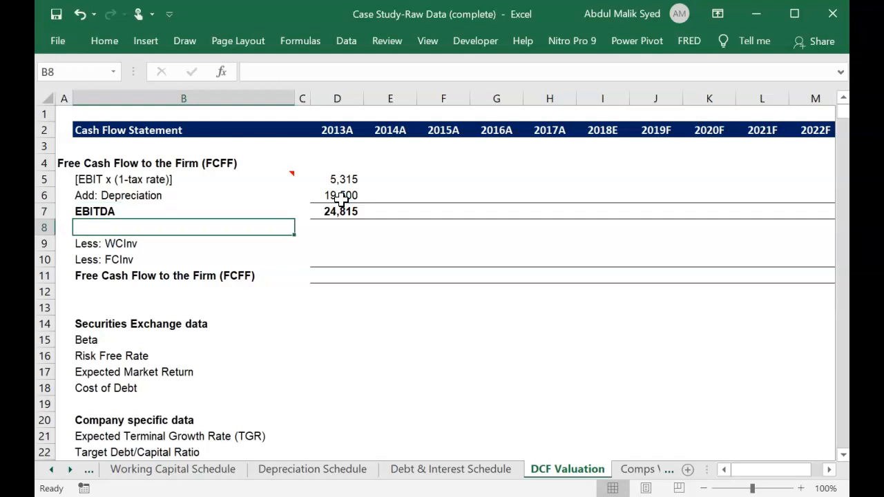
Link the 2013A Less: WCInv cell D9 to Changes in Working Capital (D7) on the Cash Flow Statement sheet.
{"action": "key", "text": "Right"}
{"action": "key", "text": "Down"}
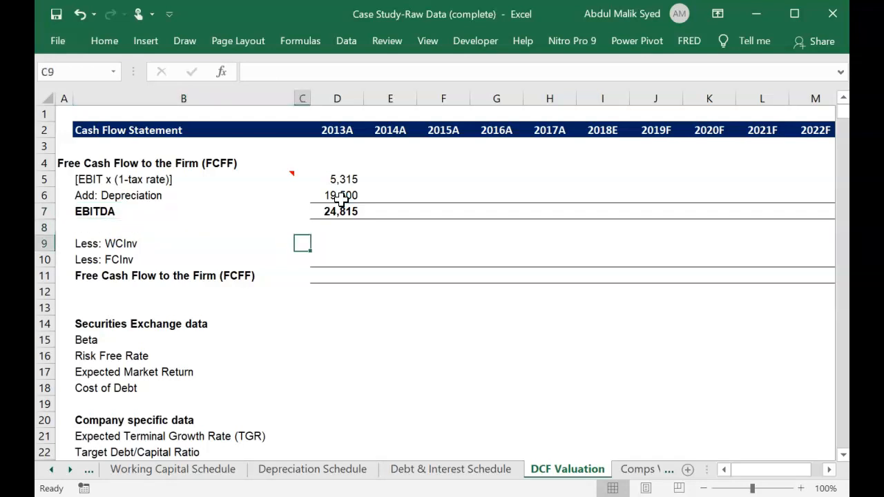
{"action": "key", "text": "Right"}
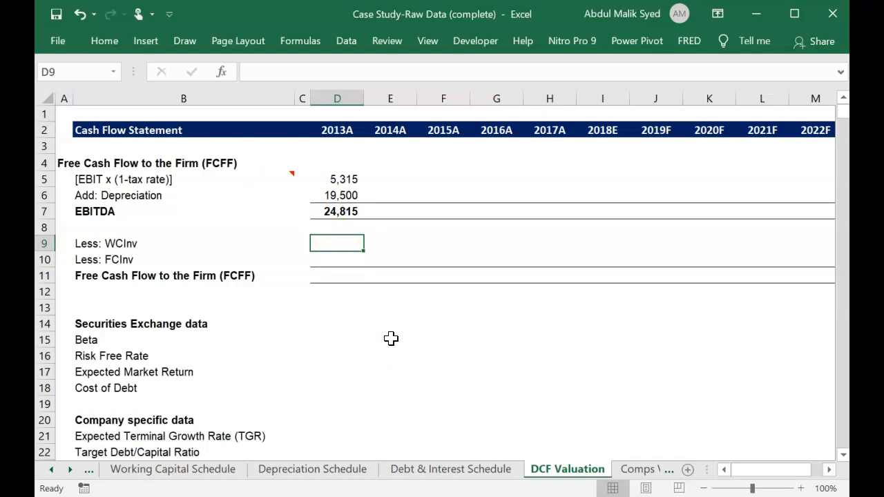
{"action": "type", "text": "="}
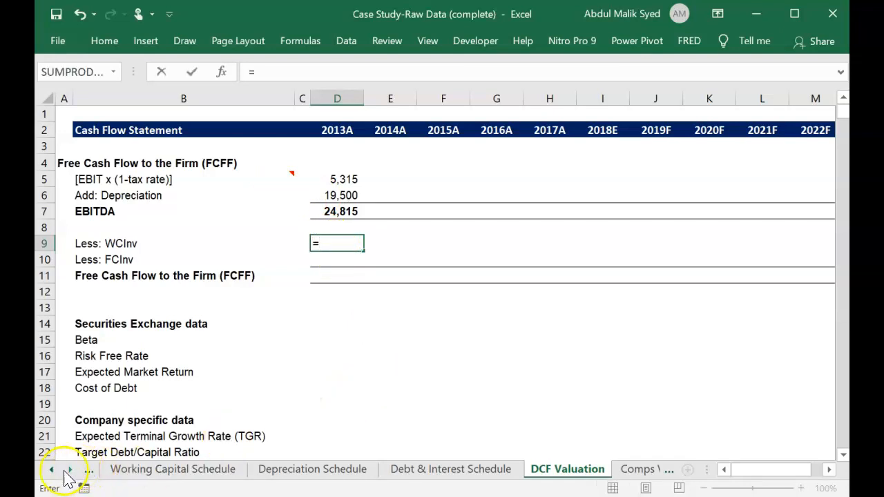
{"action": "left_click", "coordinate": [52, 470]}
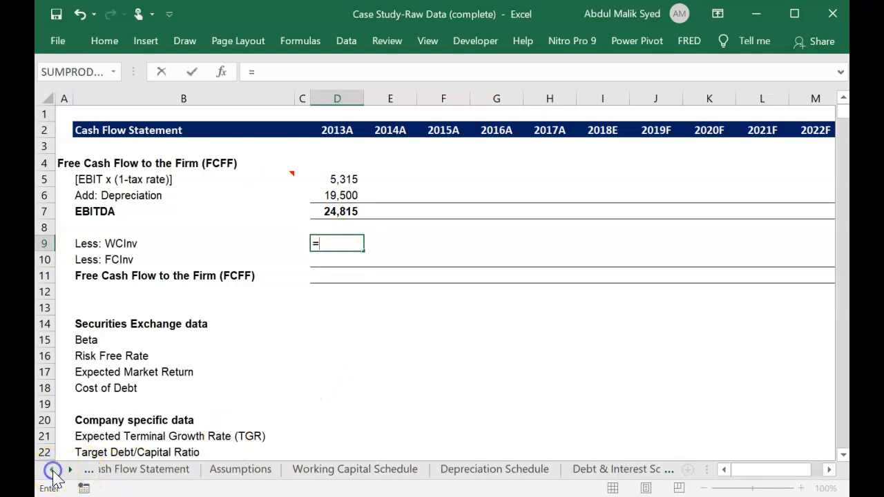
{"action": "left_click", "coordinate": [176, 471]}
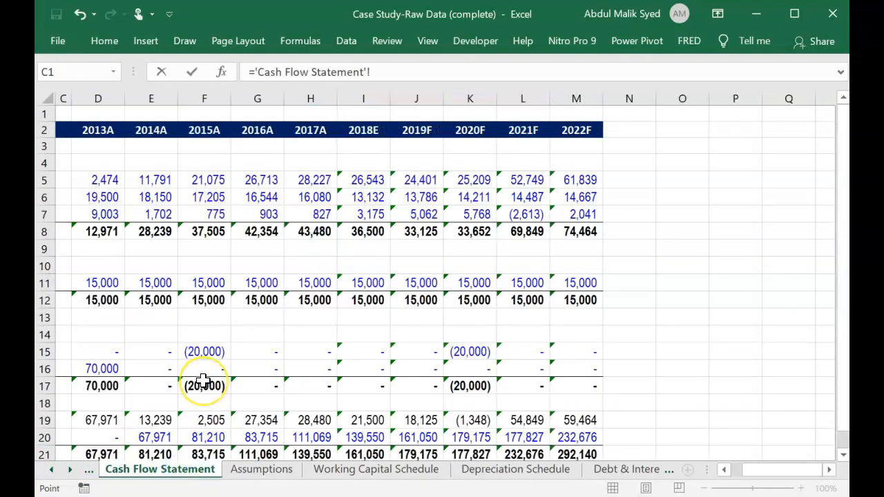
{"action": "scroll", "coordinate": [203, 385], "scroll_direction": "left", "scroll_amount": 3}
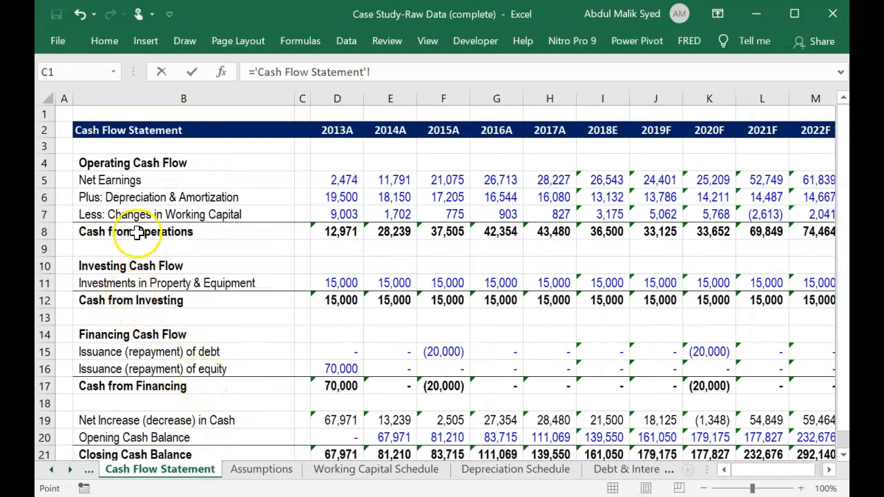
{"action": "left_click", "coordinate": [344, 214]}
{"action": "key", "text": "Return"}
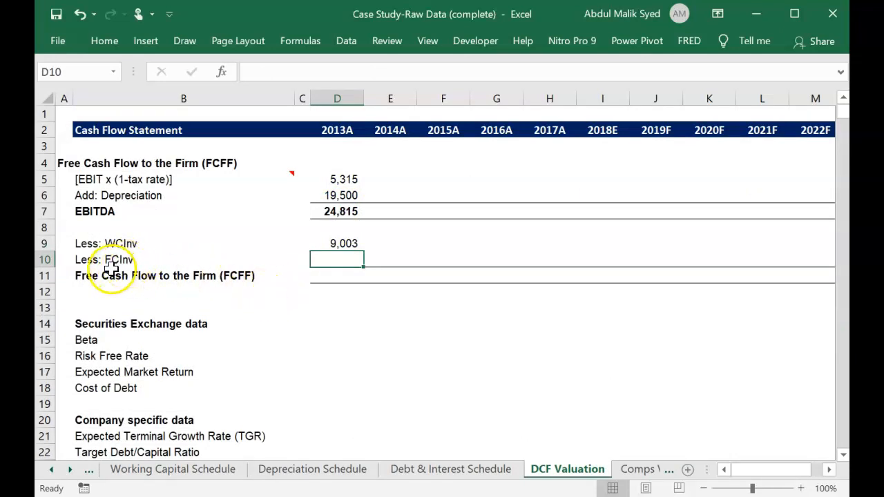
Link the 2013A Less: FCInv cell D10 to Investments in Property & Equipment (D11) on the Cash Flow Statement sheet.
{"action": "type", "text": "="}
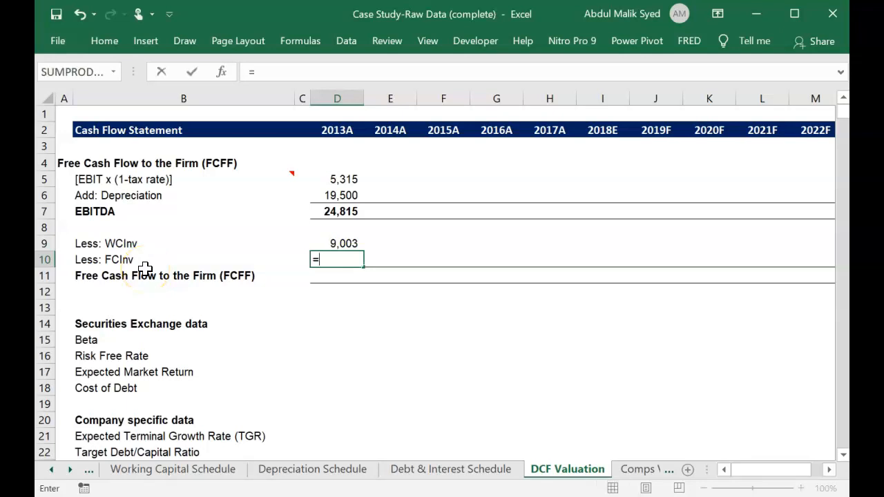
{"action": "left_click", "coordinate": [53, 470]}
{"action": "left_click", "coordinate": [55, 470]}
{"action": "left_click", "coordinate": [147, 470]}
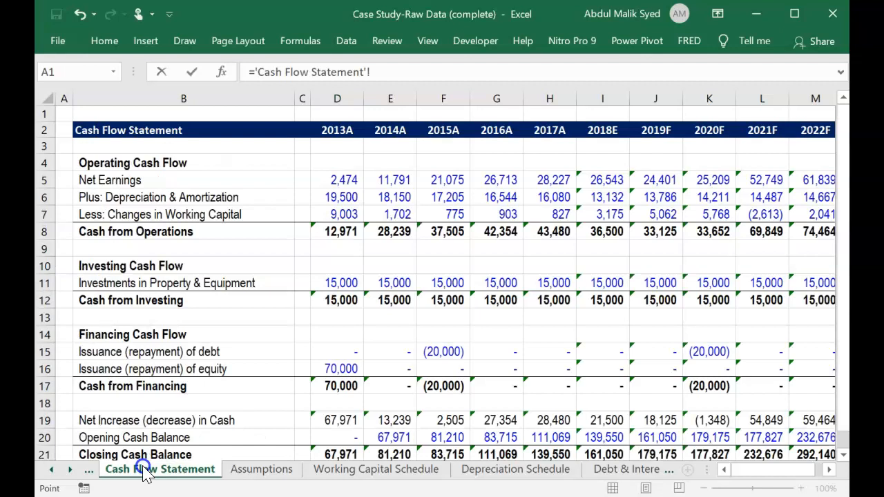
{"action": "left_click", "coordinate": [337, 277]}
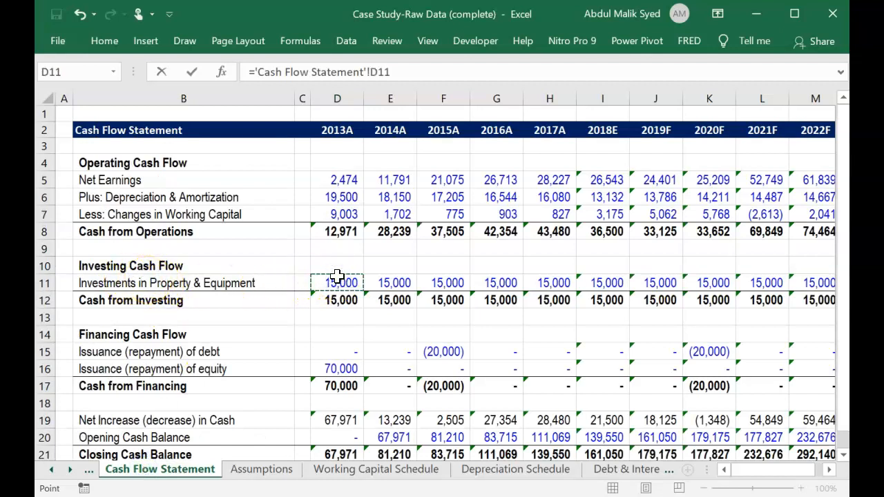
{"action": "key", "text": "Return"}
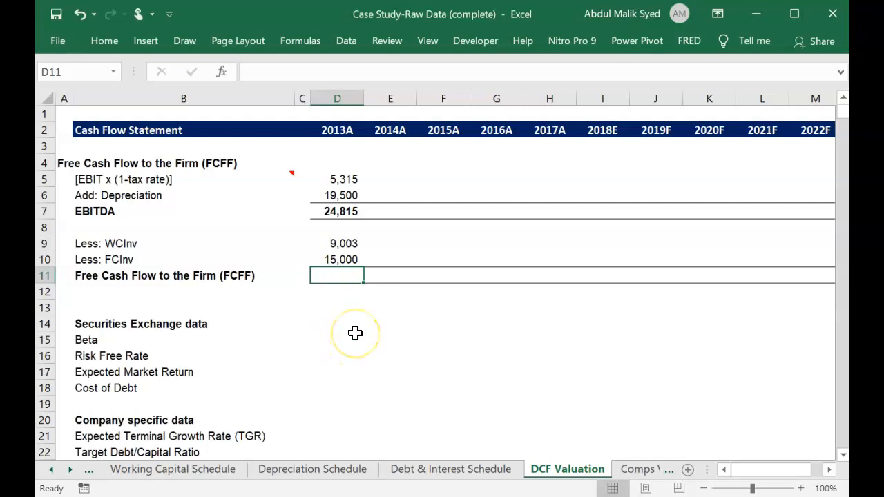
Calculate the 2013A Free Cash Flow to the Firm in D11 with the formula =D7-D9-D10.
{"action": "type", "text": "="}
{"action": "key", "text": "Up"}
{"action": "key", "text": "Up"}
{"action": "key", "text": "Up"}
{"action": "key", "text": "Up"}
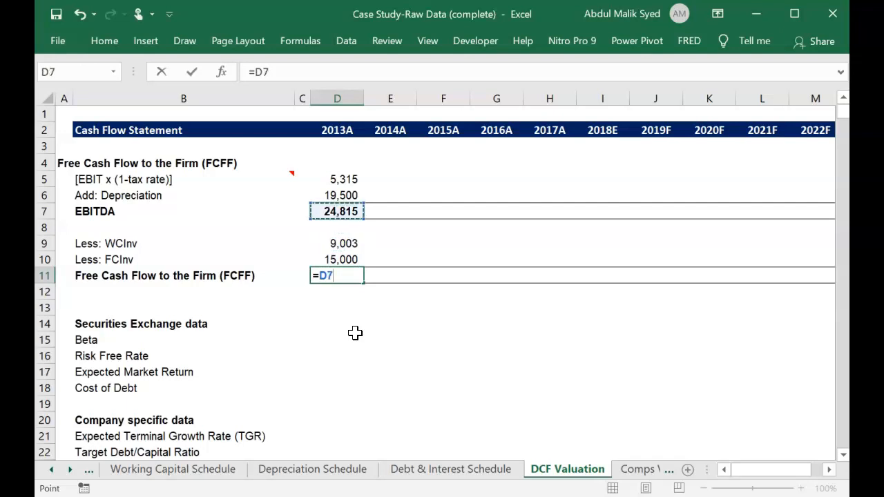
{"action": "type", "text": "-"}
{"action": "key", "text": "Up"}
{"action": "key", "text": "Up"}
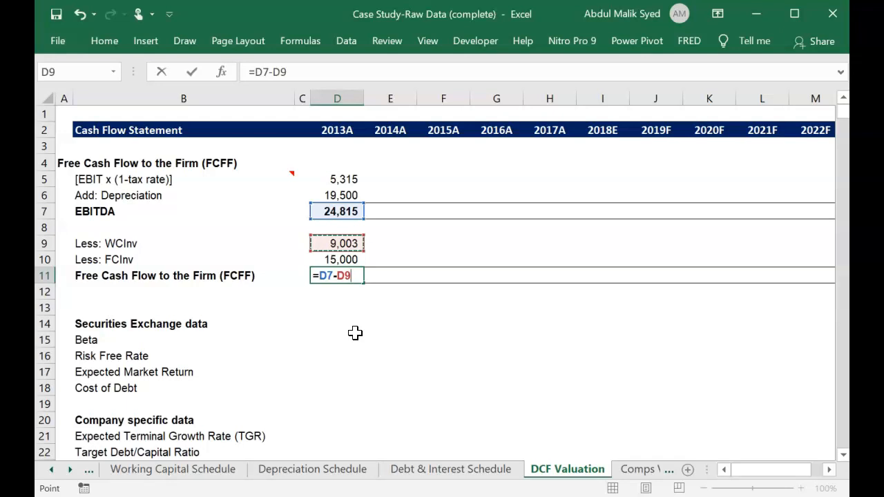
{"action": "type", "text": "-"}
{"action": "key", "text": "Up"}
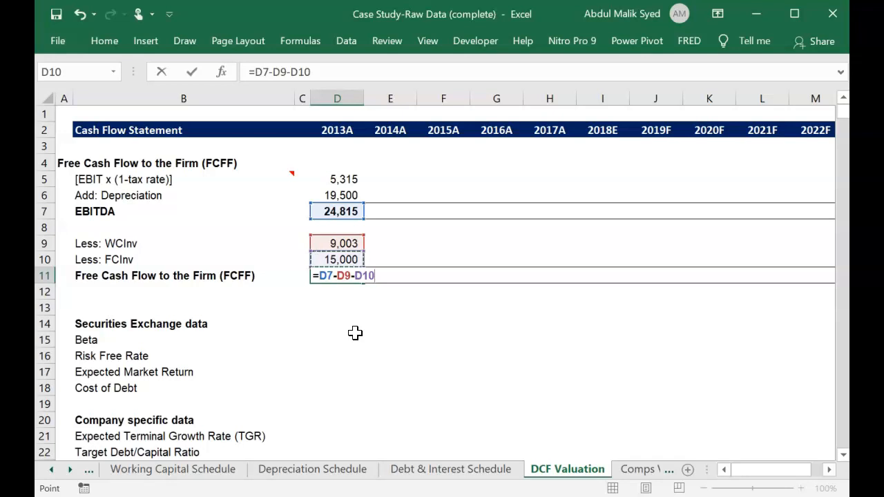
{"action": "key", "text": "Return"}
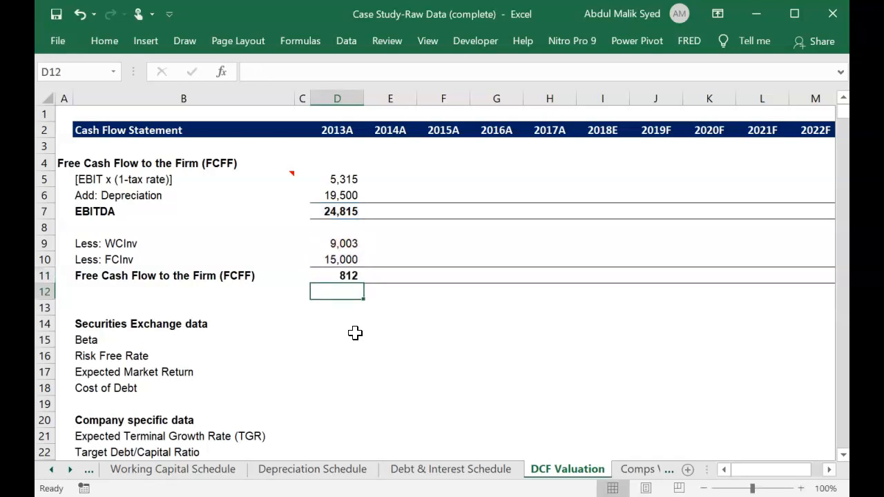
Fill the 2013A FCFF formulas in D5:D11 across through the 2022F column M.
{"action": "key", "text": "Up"}
{"action": "key", "text": "Up"}
{"action": "key", "text": "Up"}
{"action": "key", "text": "Up"}
{"action": "key", "text": "Up"}
{"action": "key", "text": "Up"}
{"action": "key", "text": "Up"}
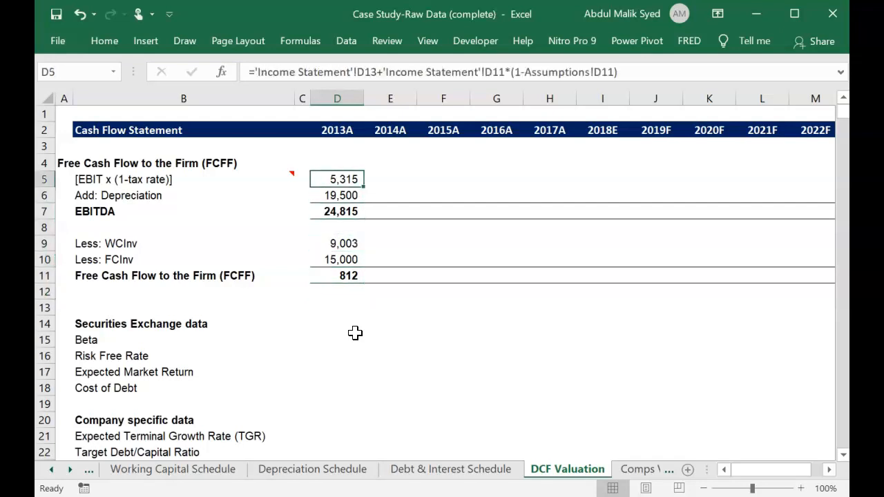
{"action": "key", "text": "shift+Down"}
{"action": "key", "text": "shift+Down"}
{"action": "key", "text": "shift+Down"}
{"action": "key", "text": "shift+Down"}
{"action": "key", "text": "shift+Down"}
{"action": "key", "text": "shift+Down"}
{"action": "key", "text": "shift+Right"}
{"action": "key", "text": "shift+Right"}
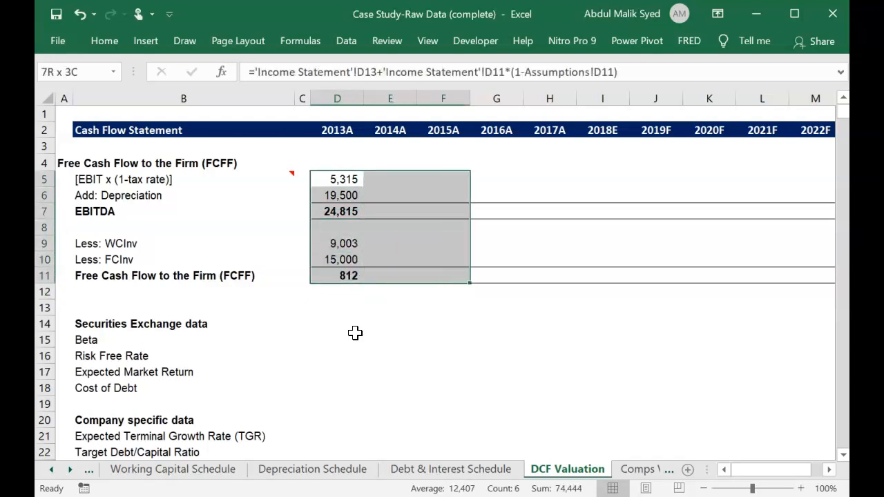
{"action": "key", "text": "shift+Right"}
{"action": "key", "text": "shift+Right"}
{"action": "key", "text": "shift+Right"}
{"action": "key", "text": "shift+Right"}
{"action": "key", "text": "shift+Right"}
{"action": "key", "text": "shift+Right"}
{"action": "key", "text": "shift+Right"}
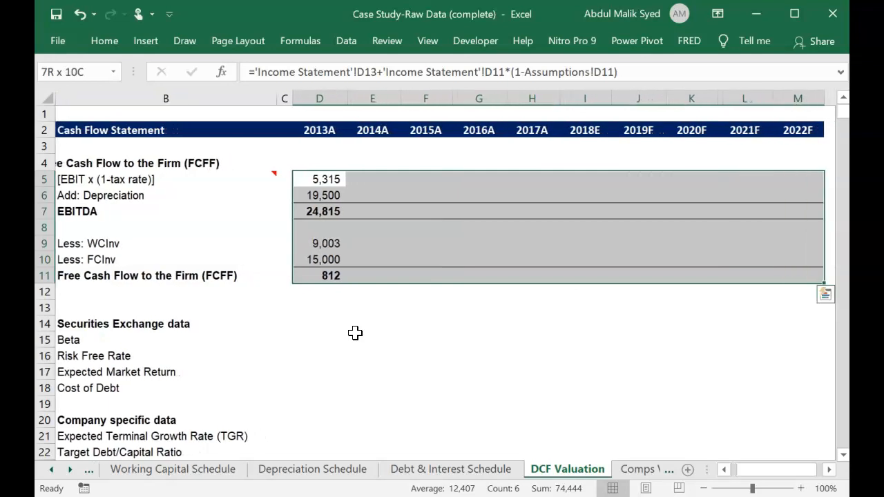
{"action": "key", "text": "ctrl+r"}
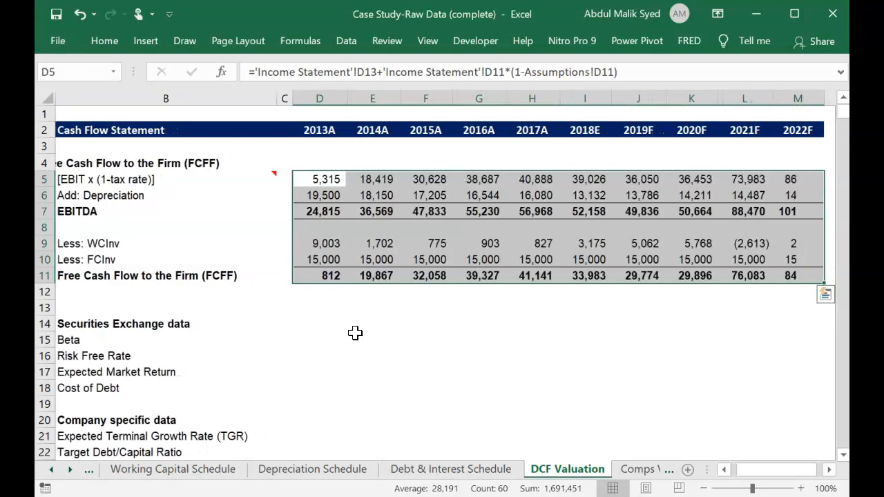
Enter a Beta of 1.23 in cell D15 of the Securities Exchange data section.
{"action": "key", "text": "Down"}
{"action": "key", "text": "Down"}
{"action": "key", "text": "Down"}
{"action": "key", "text": "Down"}
{"action": "key", "text": "Down"}
{"action": "key", "text": "Down"}
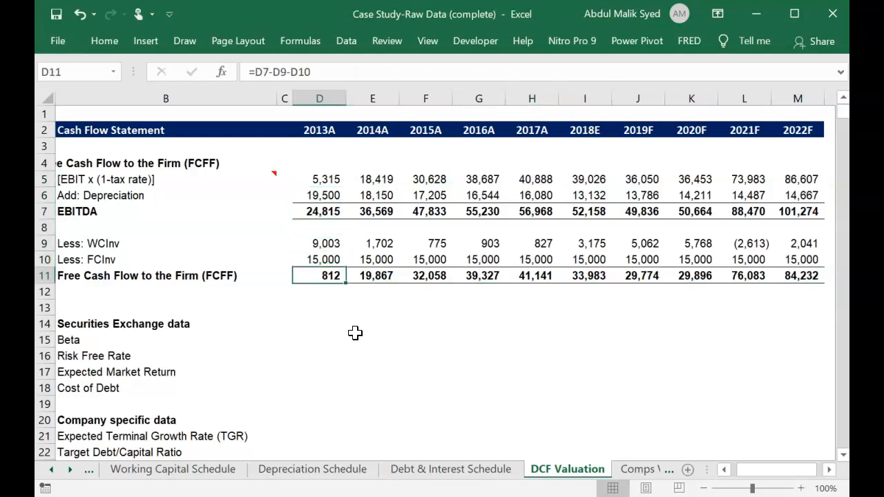
{"action": "key", "text": "Left"}
{"action": "key", "text": "Left"}
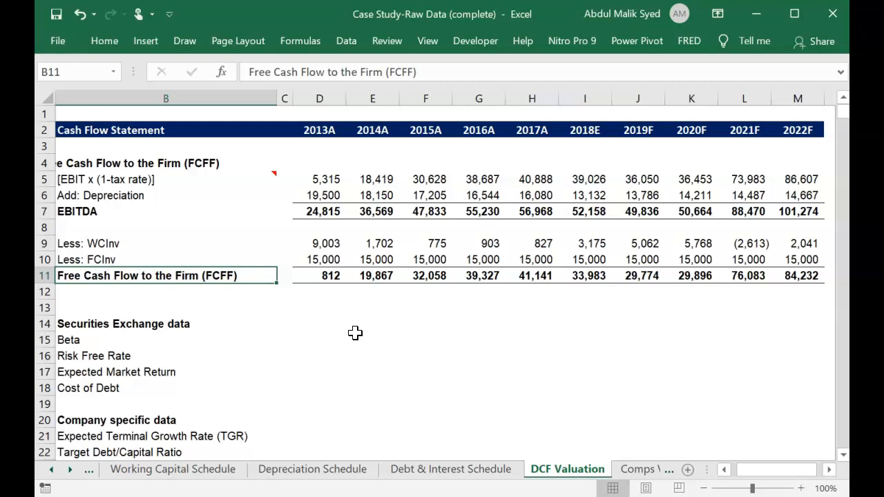
{"action": "key", "text": "Down"}
{"action": "key", "text": "Down"}
{"action": "key", "text": "Down"}
{"action": "key", "text": "Down"}
{"action": "key", "text": "Down"}
{"action": "key", "text": "Up"}
{"action": "key", "text": "Up"}
{"action": "key", "text": "Down"}
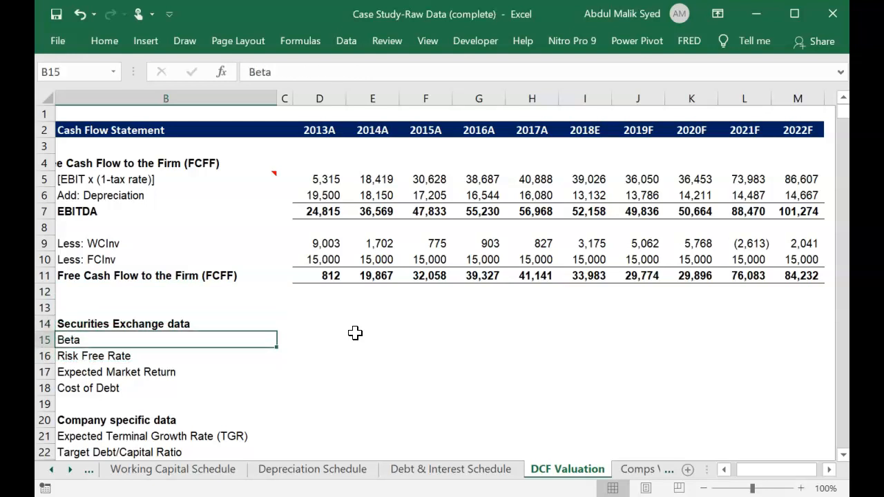
{"action": "key", "text": "Right"}
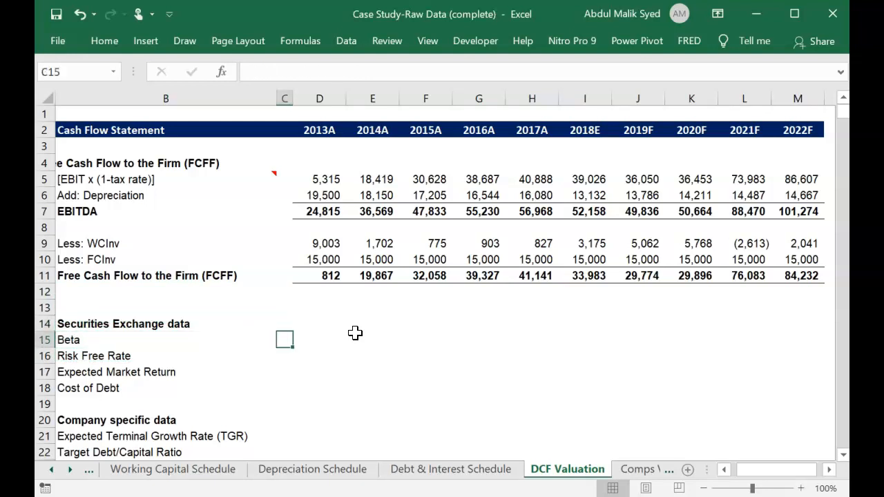
{"action": "key", "text": "Right"}
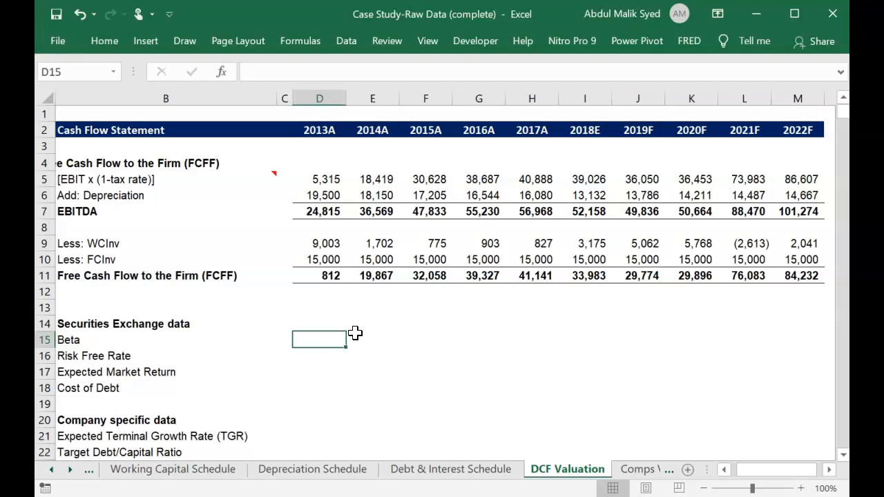
{"action": "type", "text": "1.23"}
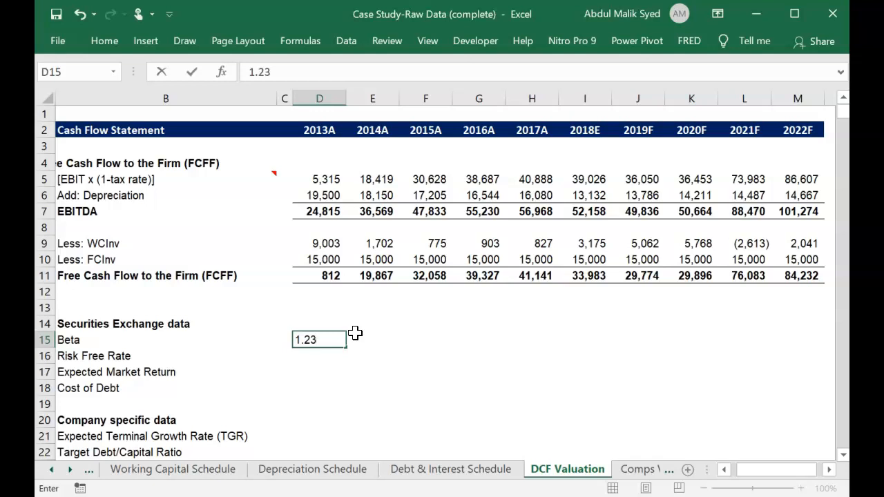
{"action": "key", "text": "Return"}
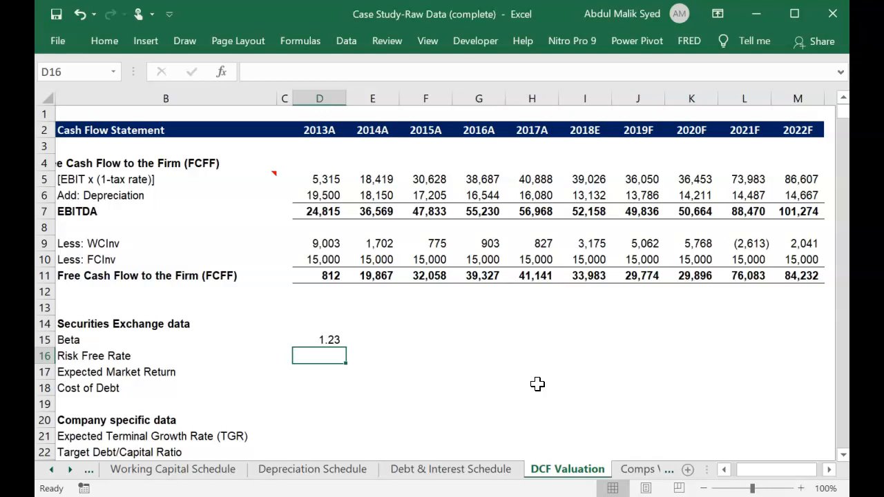
Set the Risk Free Rate in D16 to 3.5%.
{"action": "type", "text": "3."}
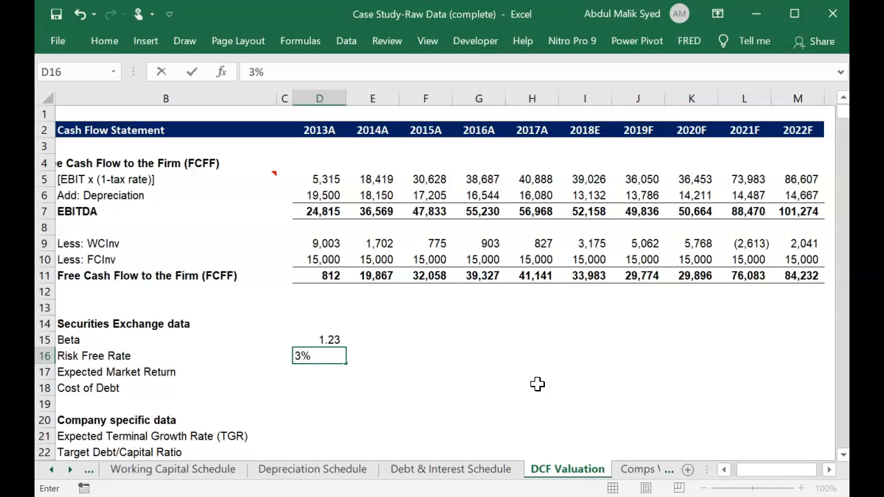
{"action": "type", "text": "5"}
{"action": "key", "text": "Return"}
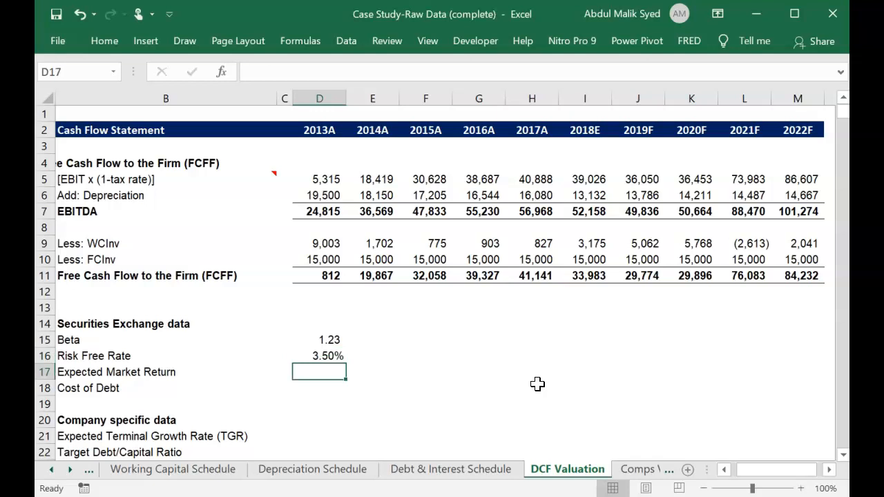
Set the Expected Market Return in D17 to 10% and the Cost of Debt in D18 to 9%.
{"action": "type", "text": "10"}
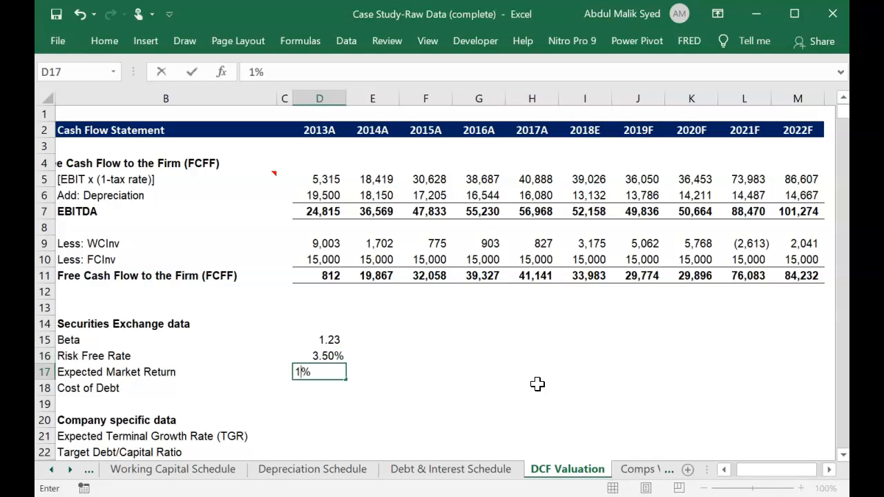
{"action": "key", "text": "Return"}
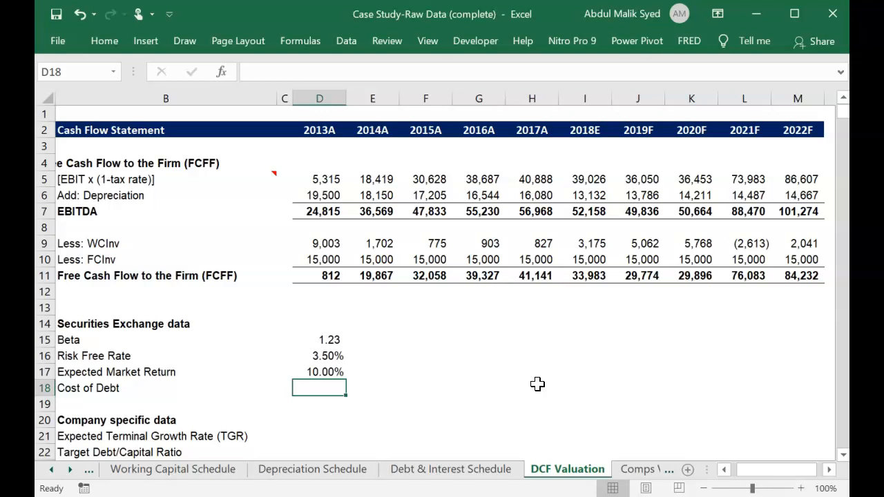
{"action": "type", "text": "9%"}
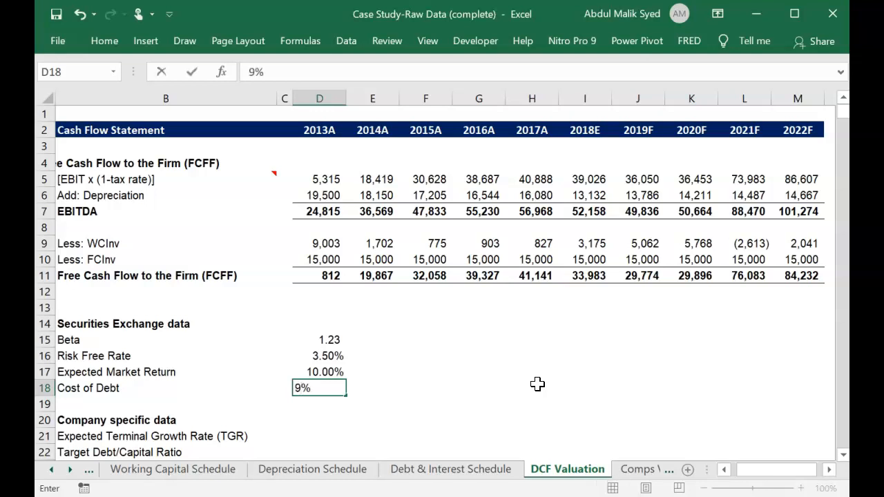
{"action": "key", "text": "Return"}
{"action": "key", "text": "Down"}
{"action": "key", "text": "Down"}
{"action": "key", "text": "Down"}
{"action": "key", "text": "Down"}
{"action": "key", "text": "Down"}
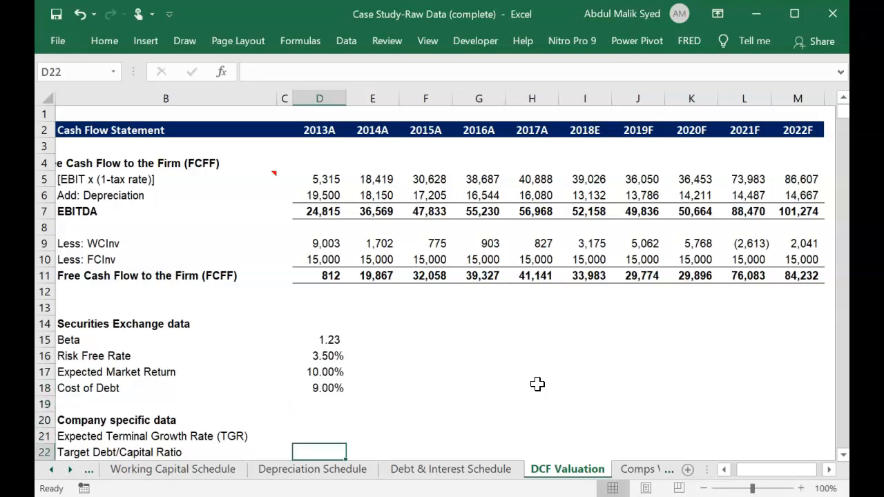
{"action": "key", "text": "Up"}
{"action": "key", "text": "Up"}
{"action": "key", "text": "Up"}
{"action": "key", "text": "Up"}
{"action": "key", "text": "Up"}
{"action": "key", "text": "Up"}
{"action": "key", "text": "Up"}
{"action": "key", "text": "Down"}
{"action": "key", "text": "Down"}
{"action": "key", "text": "Down"}
{"action": "key", "text": "Down"}
{"action": "key", "text": "Down"}
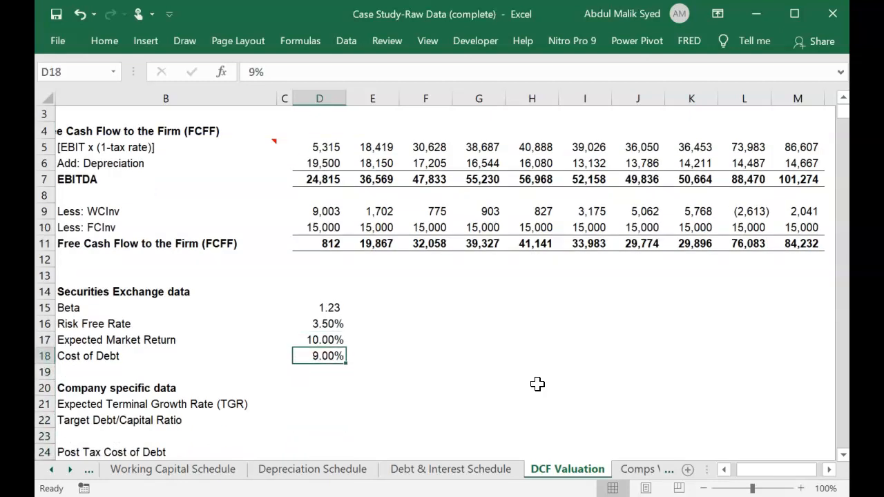
{"action": "key", "text": "Up"}
{"action": "key", "text": "Up"}
{"action": "key", "text": "Up"}
{"action": "key", "text": "Up"}
{"action": "key", "text": "Down"}
{"action": "key", "text": "Down"}
{"action": "key", "text": "Down"}
{"action": "key", "text": "Down"}
{"action": "key", "text": "Down"}
{"action": "key", "text": "Up"}
{"action": "key", "text": "Up"}
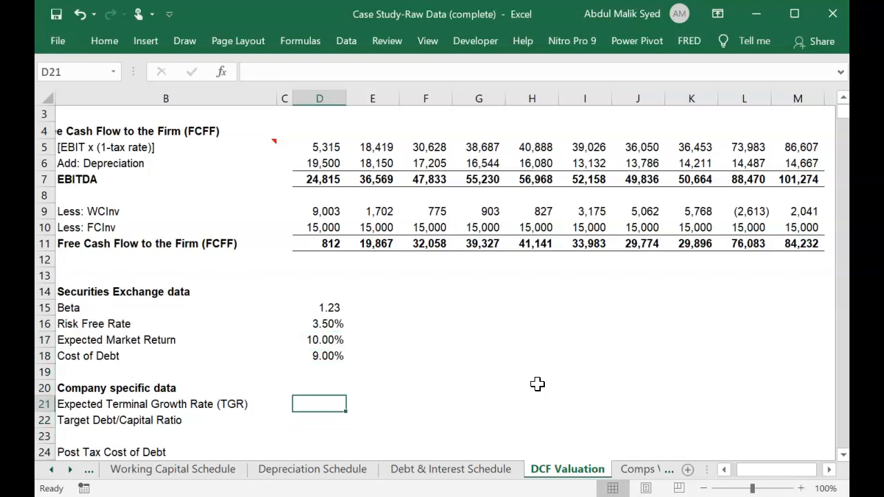
Set the Expected Terminal Growth Rate in D21 to 6% and the Target Debt/Capital Ratio in D22 to 50%.
{"action": "scroll", "coordinate": [538, 384], "scroll_direction": "down", "scroll_amount": 1}
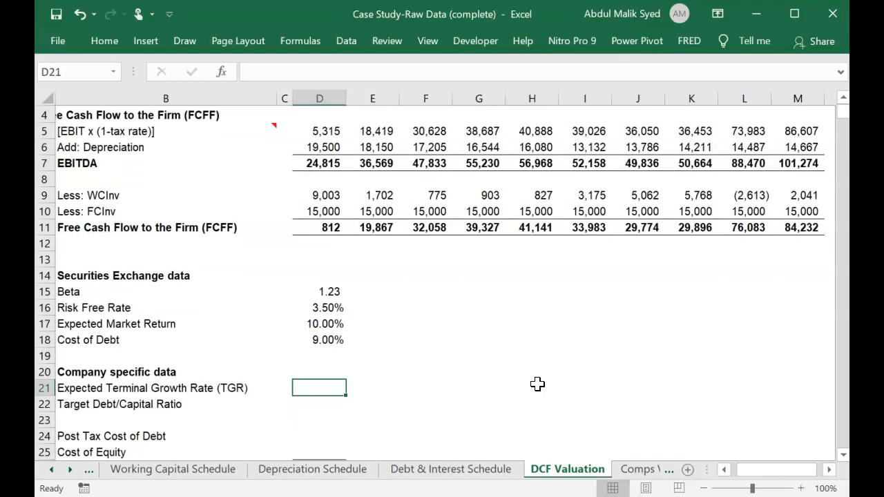
{"action": "scroll", "coordinate": [537, 384], "scroll_direction": "down", "scroll_amount": 1}
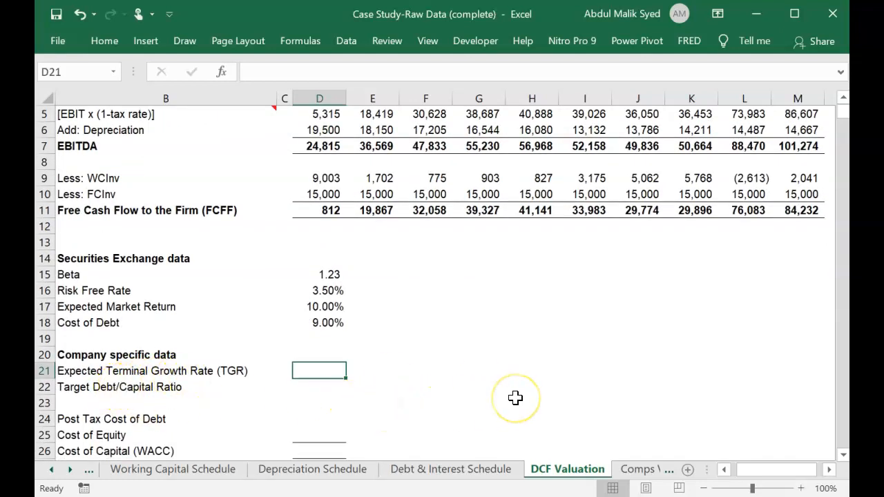
{"action": "type", "text": "6%"}
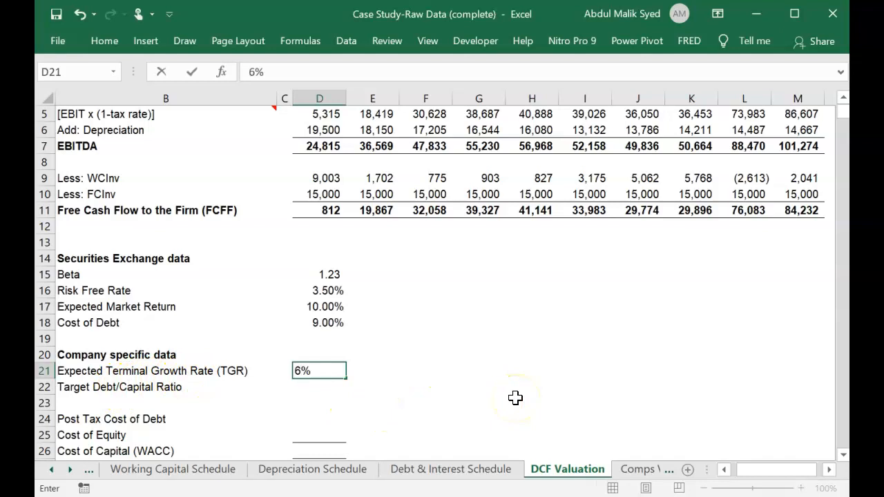
{"action": "key", "text": "Return"}
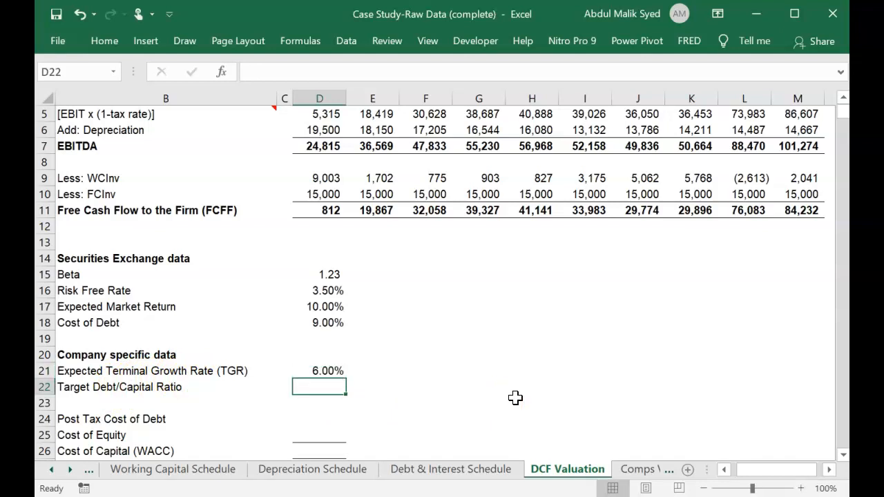
{"action": "type", "text": "50"}
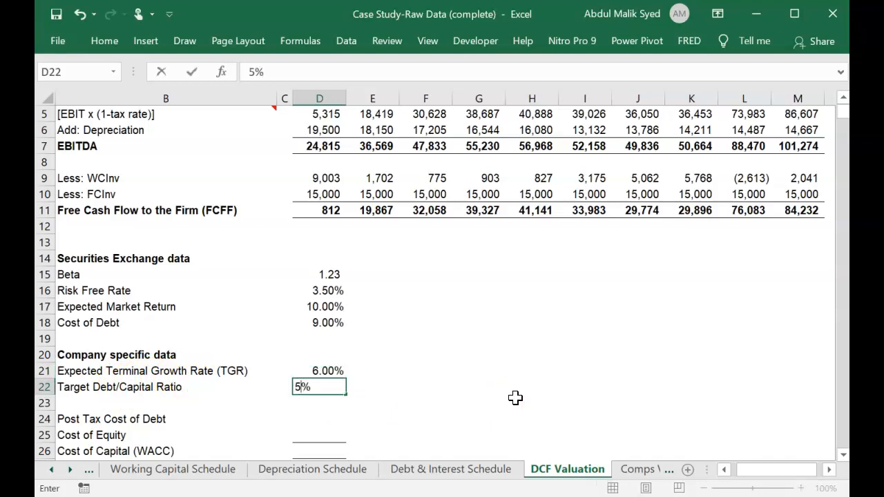
{"action": "key", "text": "Return"}
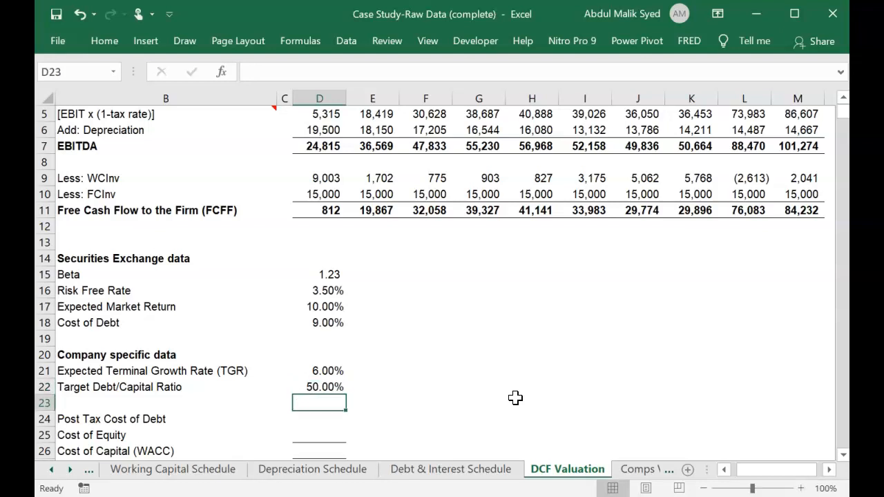
Calculate the Post Tax Cost of Debt in D24 with the formula =D18*(1-.28).
{"action": "key", "text": "Down"}
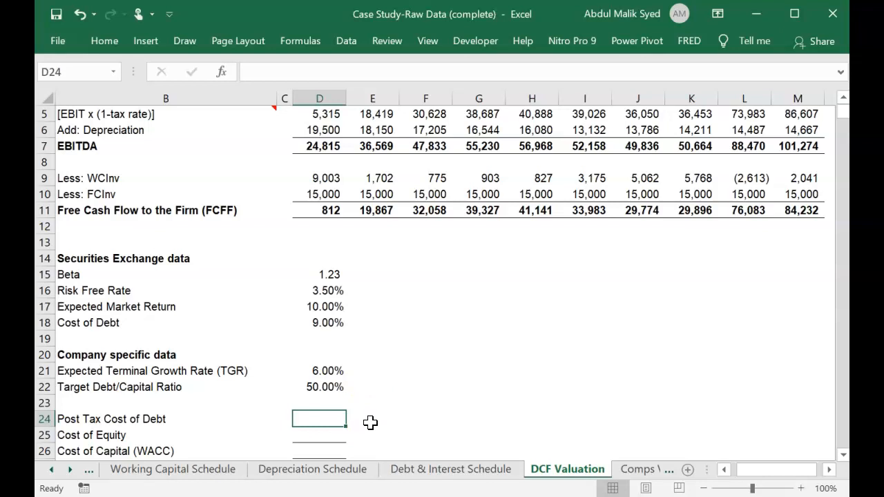
{"action": "type", "text": "="}
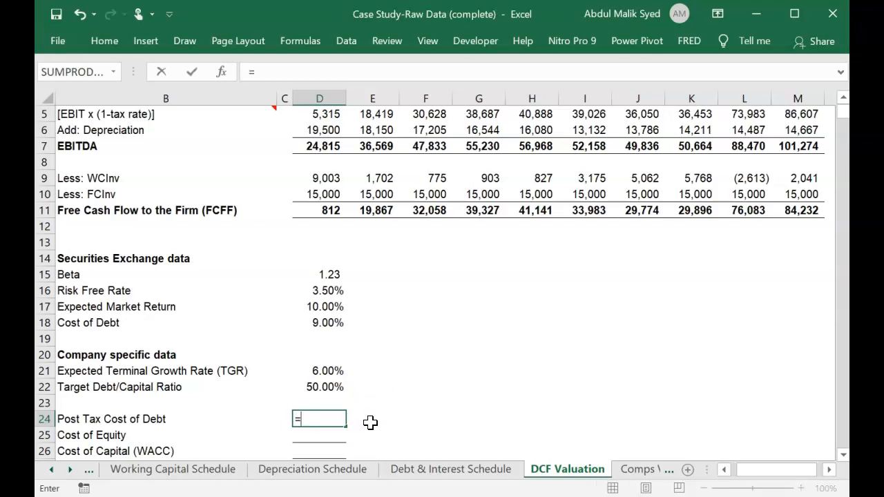
{"action": "left_click", "coordinate": [314, 325]}
{"action": "type", "text": "*(1-"}
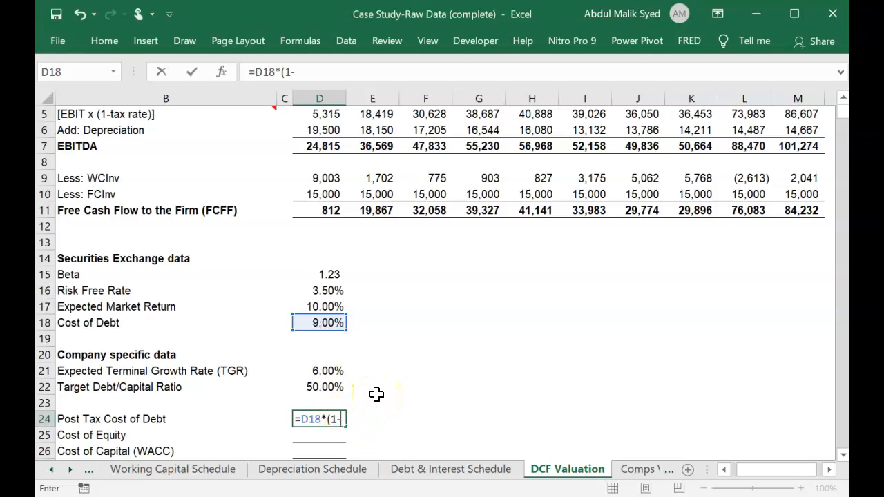
{"action": "type", "text": ".28)"}
{"action": "key", "text": "Return"}
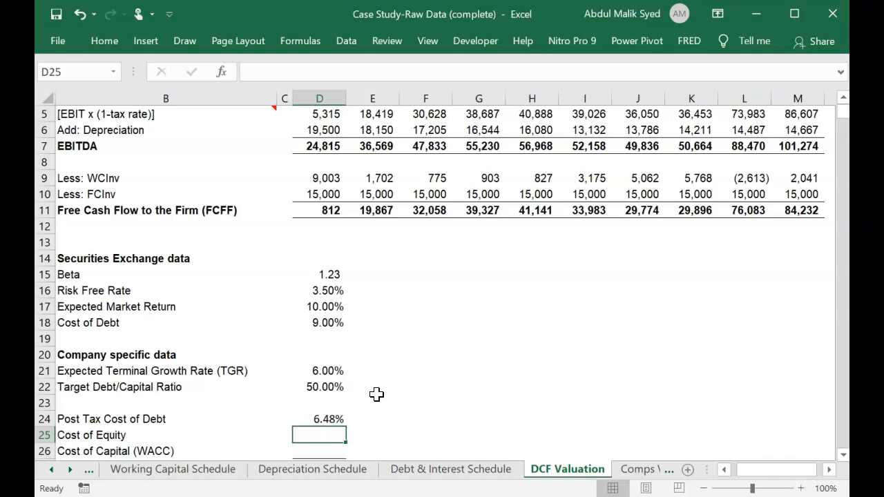
Calculate the Cost of Equity in D25 using CAPM with the formula =D16+D15*(D17-D16).
{"action": "type", "text": "="}
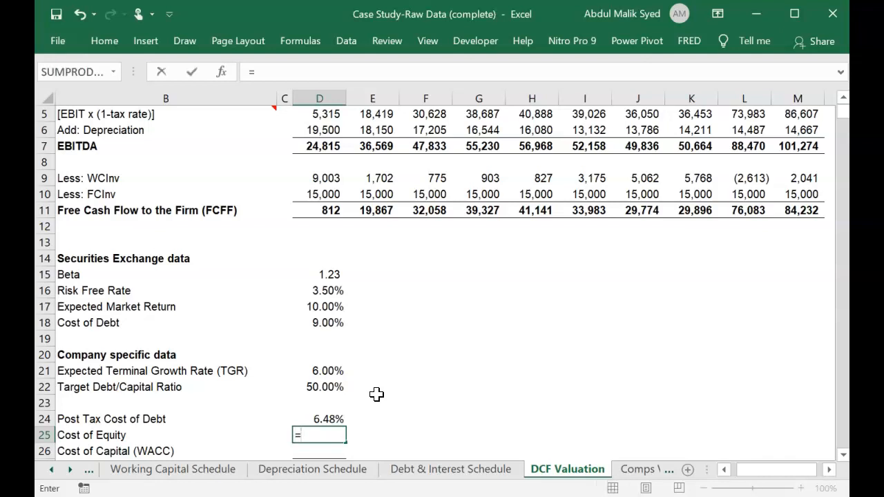
{"action": "left_click", "coordinate": [328, 291]}
{"action": "type", "text": "+"}
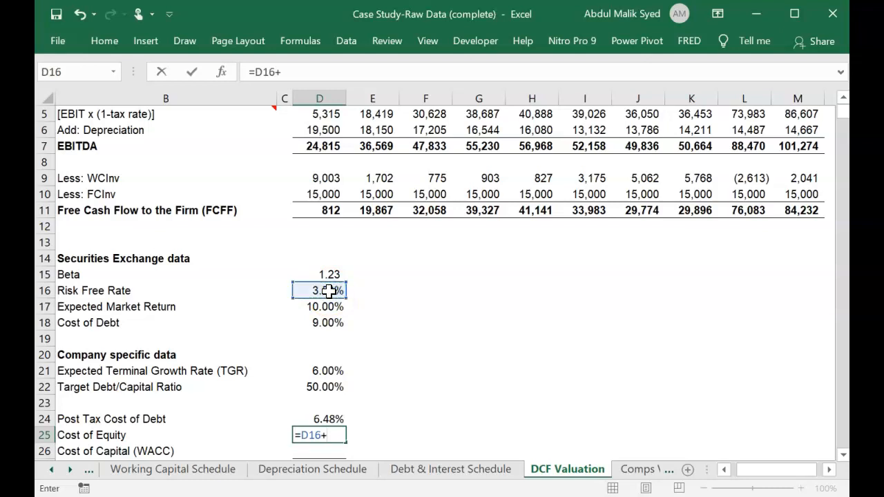
{"action": "left_click", "coordinate": [332, 275]}
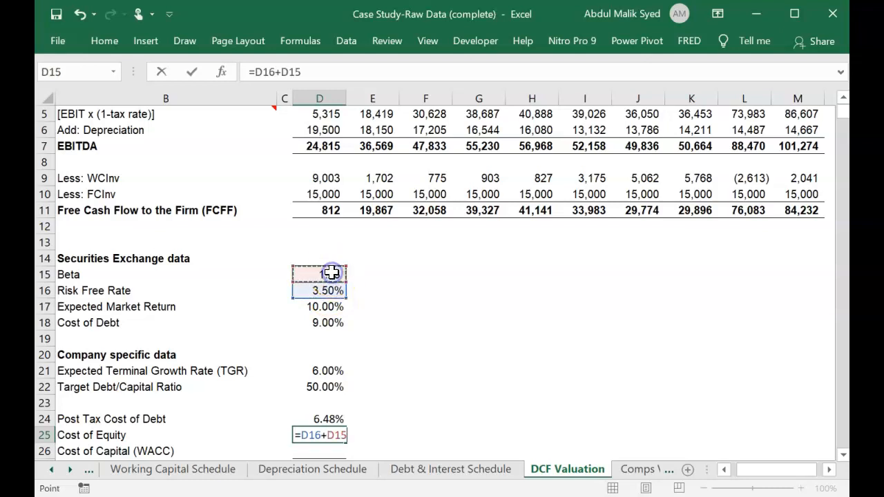
{"action": "type", "text": "*"}
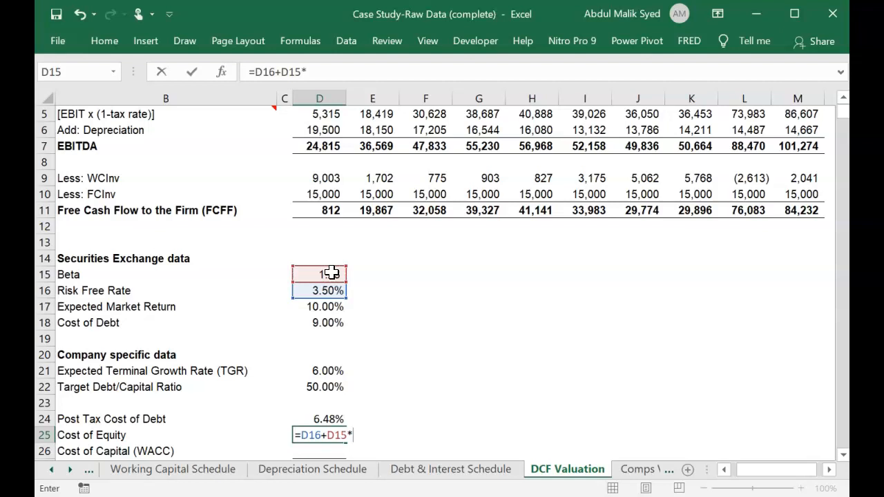
{"action": "type", "text": "("}
{"action": "left_click", "coordinate": [324, 308]}
{"action": "type", "text": "-"}
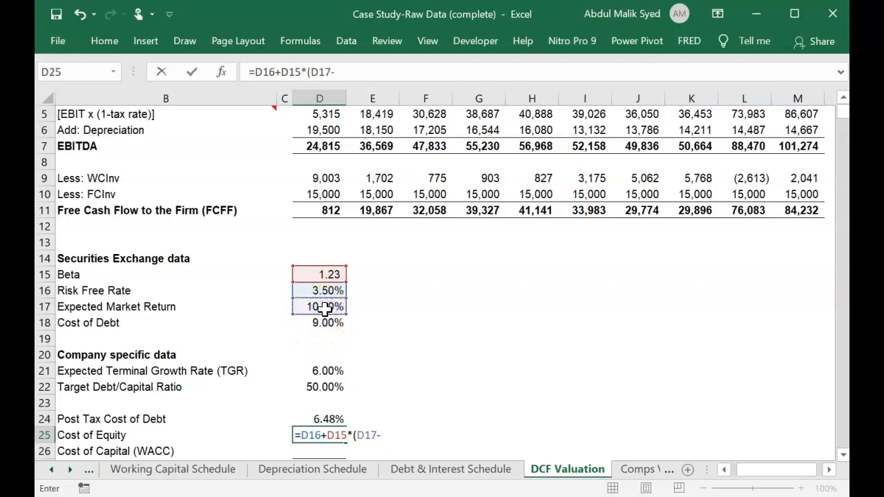
{"action": "left_click", "coordinate": [325, 290]}
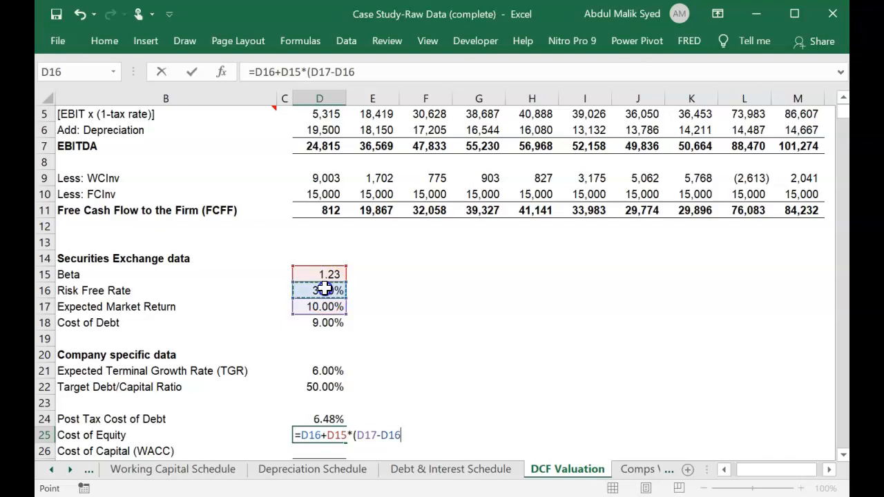
{"action": "type", "text": ")"}
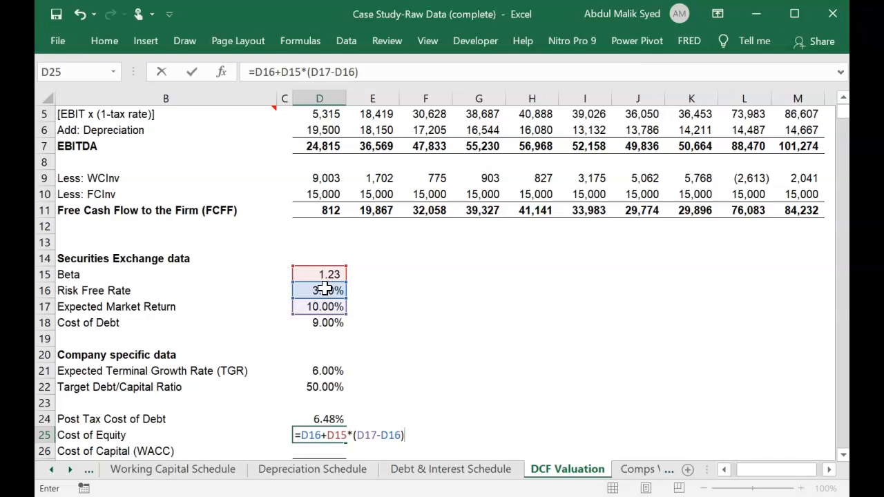
{"action": "key", "text": "Return"}
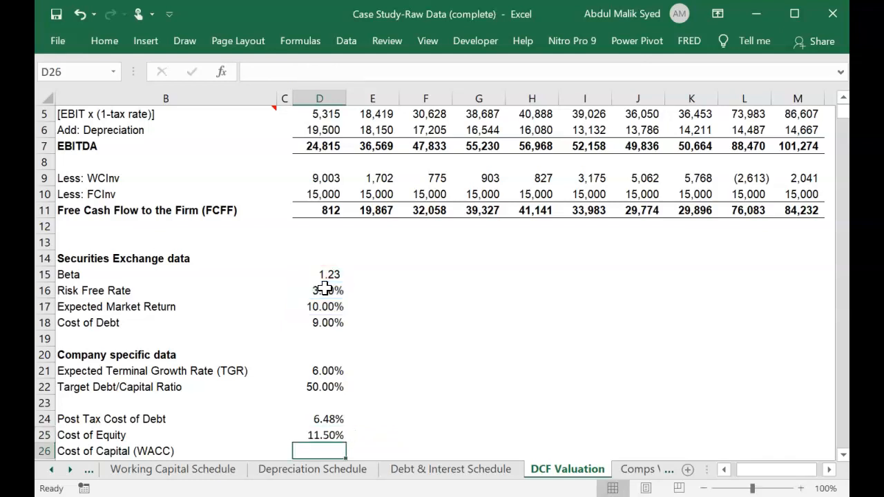
Calculate the Cost of Capital (WACC) in D26 with the formula =D25*D22+D18*(1-D22).
{"action": "scroll", "coordinate": [325, 289], "scroll_direction": "down", "scroll_amount": 1}
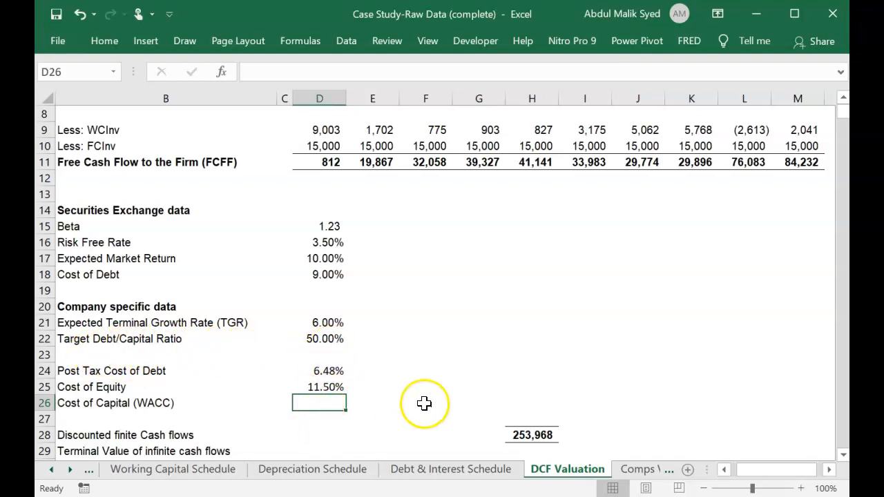
{"action": "type", "text": "="}
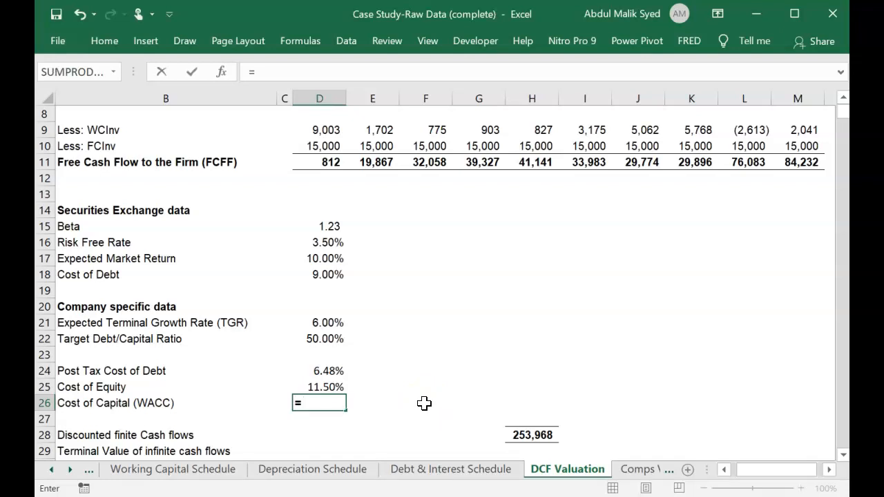
{"action": "key", "text": "Up"}
{"action": "type", "text": "*"}
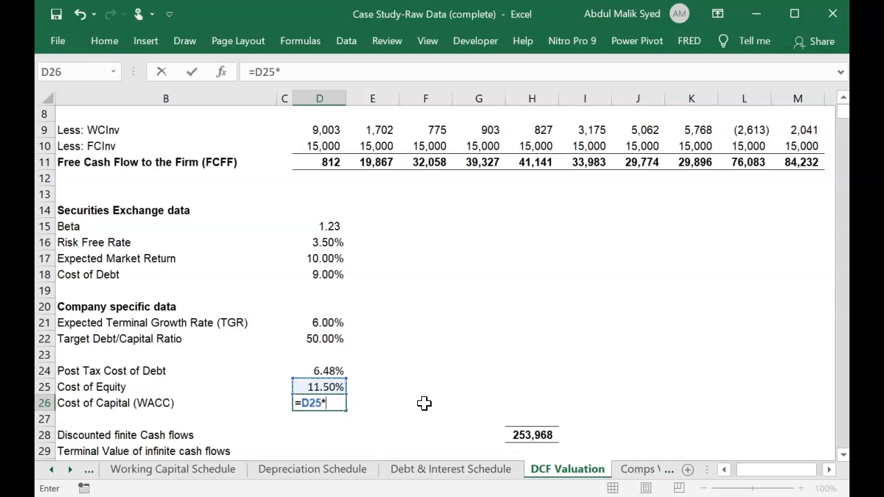
{"action": "left_click", "coordinate": [316, 339]}
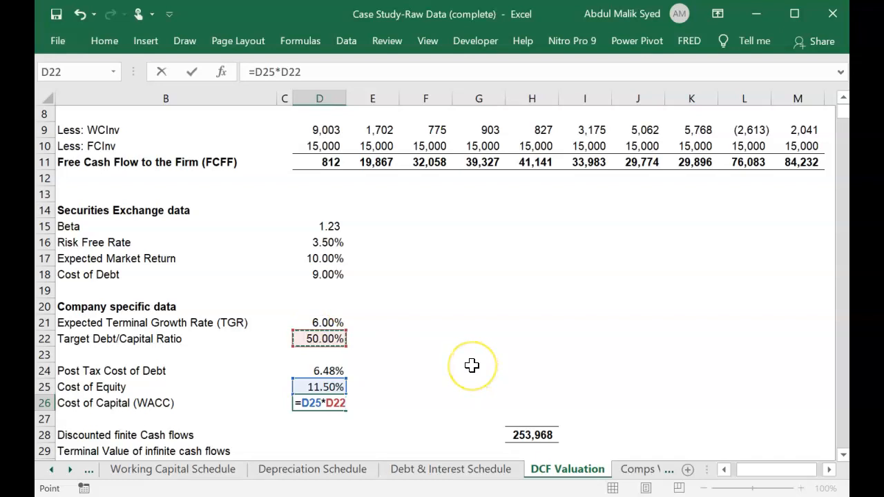
{"action": "type", "text": "+"}
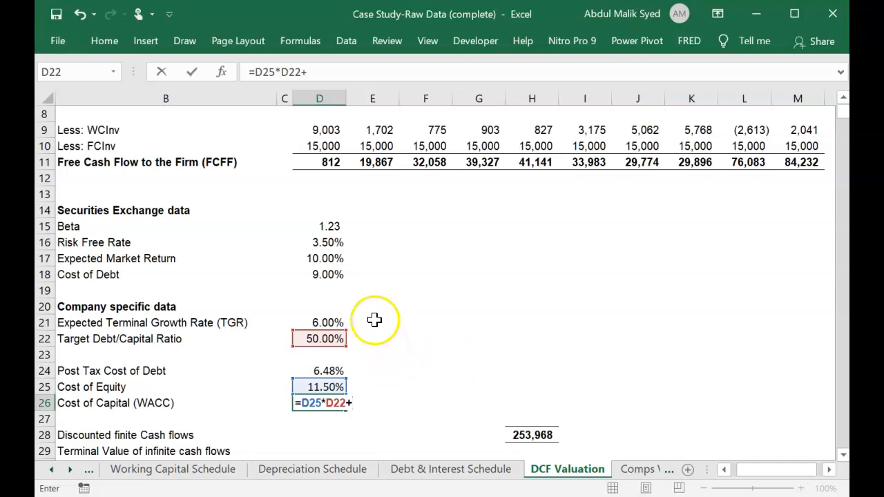
{"action": "left_click", "coordinate": [333, 275]}
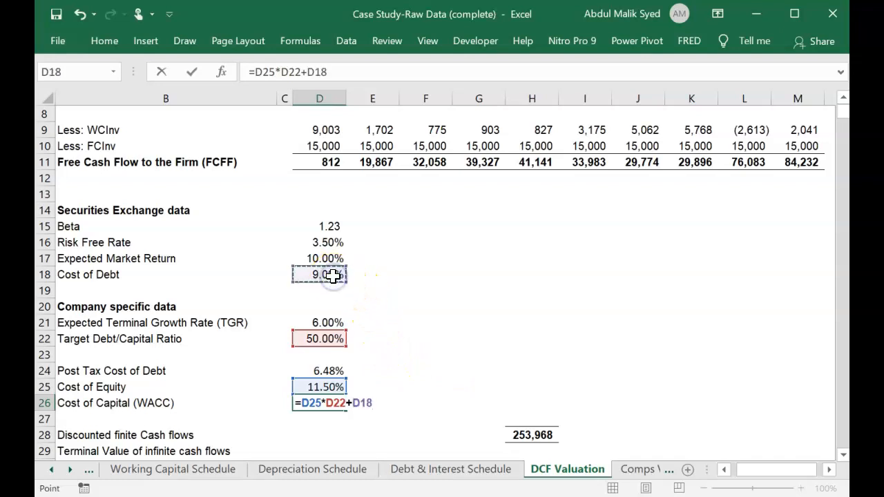
{"action": "type", "text": "*"}
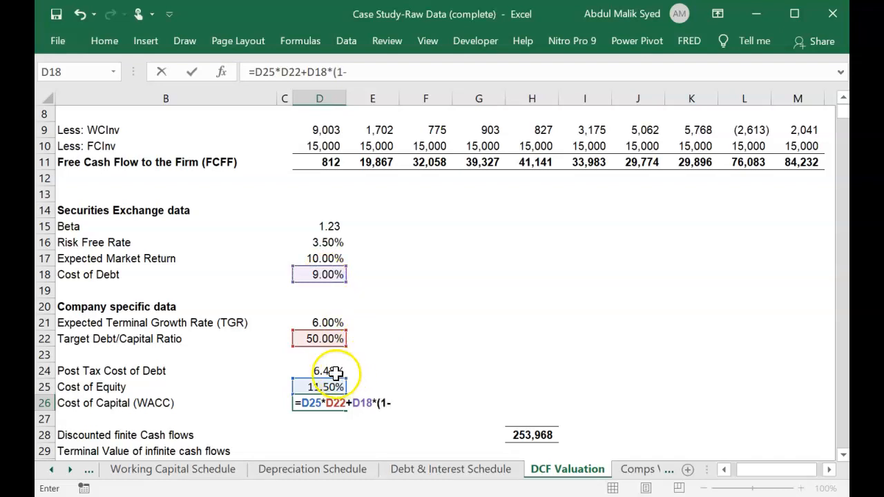
{"action": "left_click", "coordinate": [324, 337]}
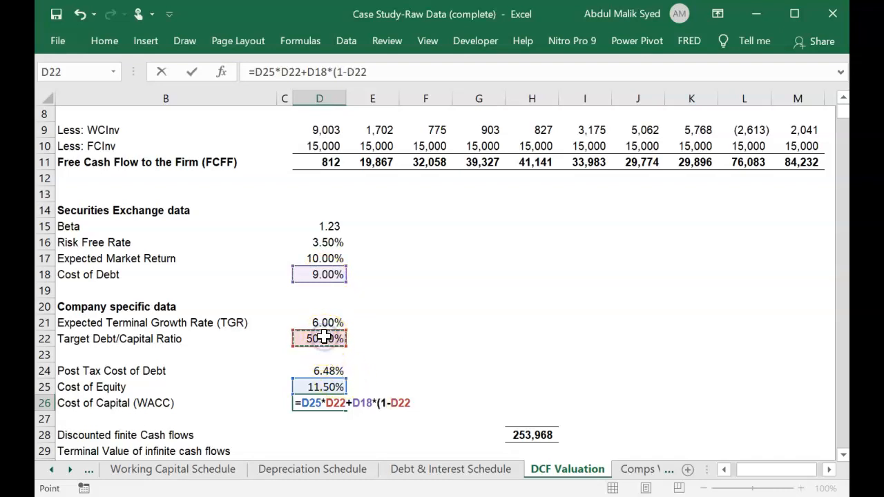
{"action": "type", "text": ")"}
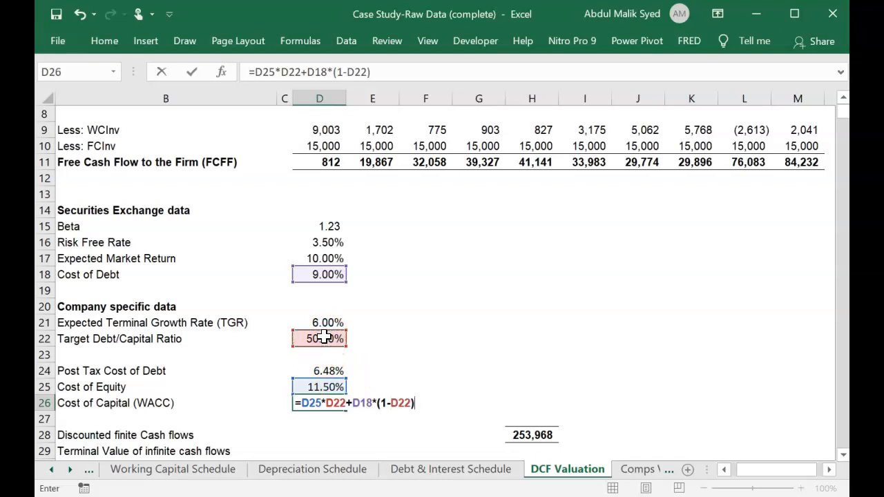
{"action": "key", "text": "Return"}
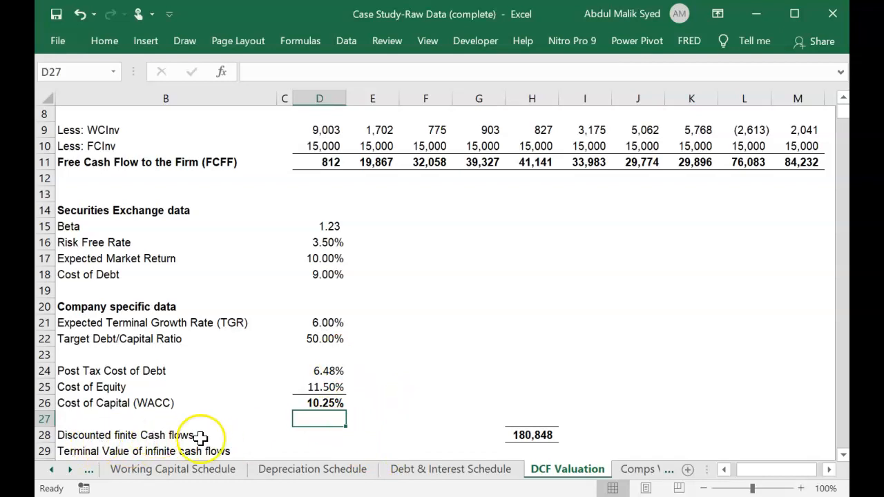
Inspect the existing formula for Discounted finite Cash flows in H28 and the cells it references.
{"action": "left_click", "coordinate": [536, 435]}
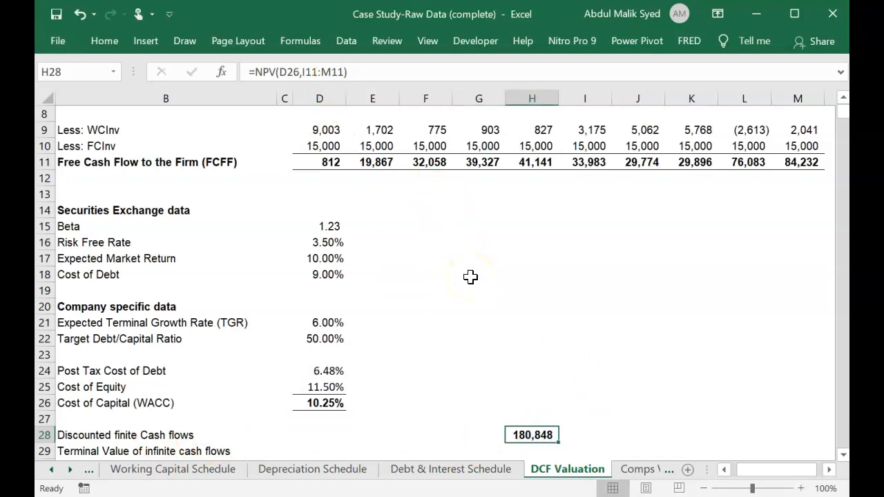
{"action": "key", "text": "F2"}
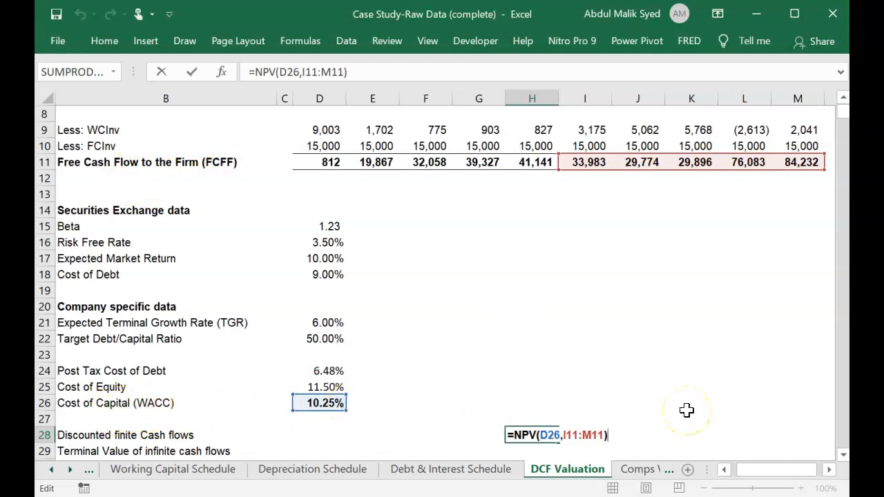
{"action": "scroll", "coordinate": [686, 410], "scroll_direction": "down", "scroll_amount": 1}
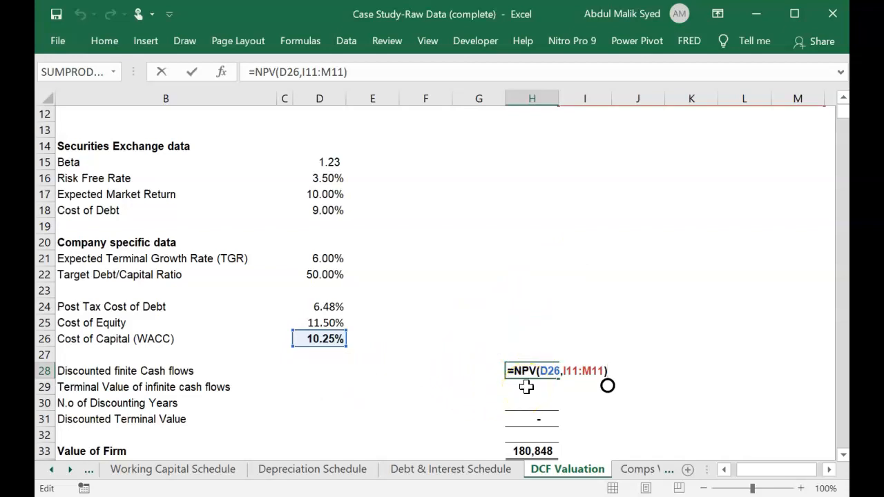
{"action": "key", "text": "Return"}
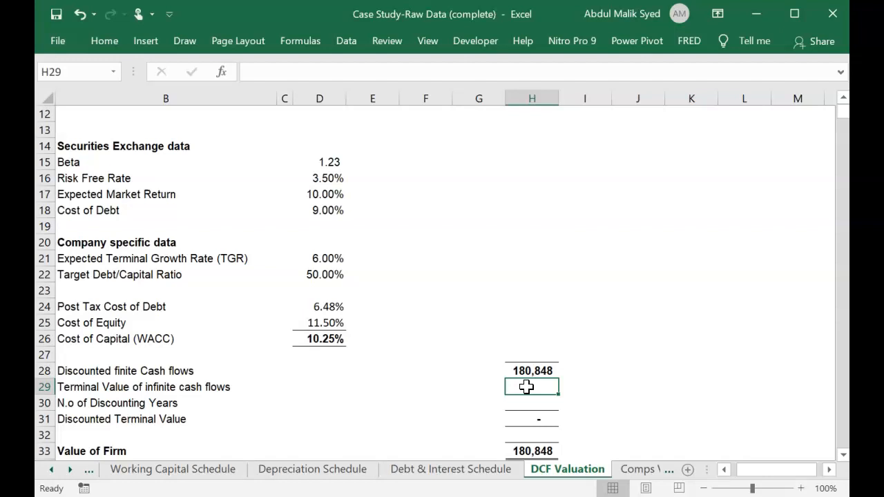
Start the Terminal Value of infinite cash flows formula in H29 with the 2022F Free Cash Flow to the Firm in M11.
{"action": "type", "text": "="}
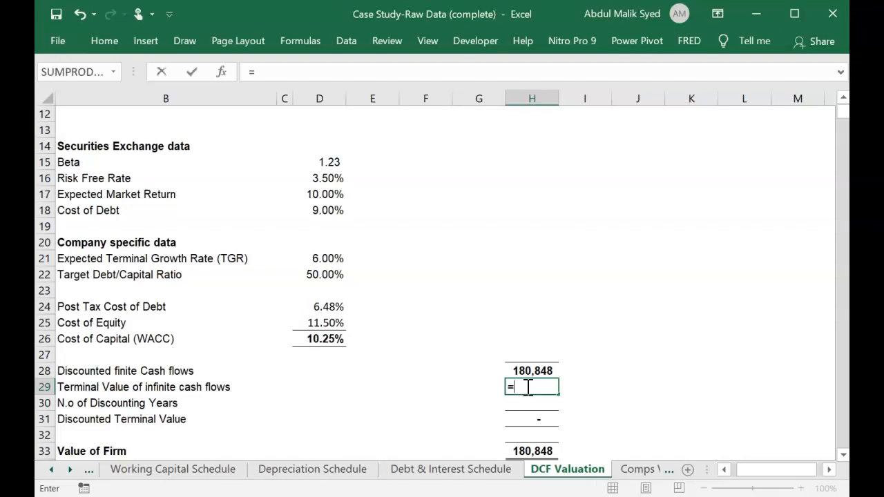
{"action": "scroll", "coordinate": [526, 387], "scroll_direction": "up", "scroll_amount": 2}
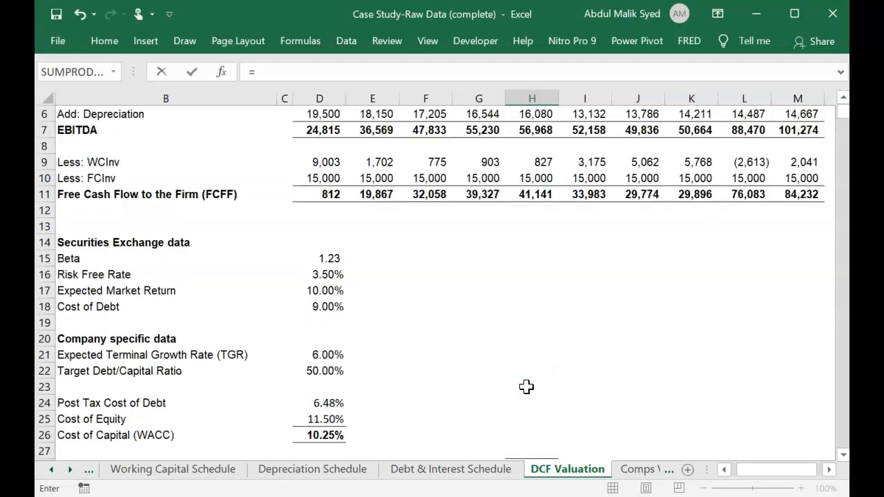
{"action": "scroll", "coordinate": [526, 386], "scroll_direction": "down", "scroll_amount": 2}
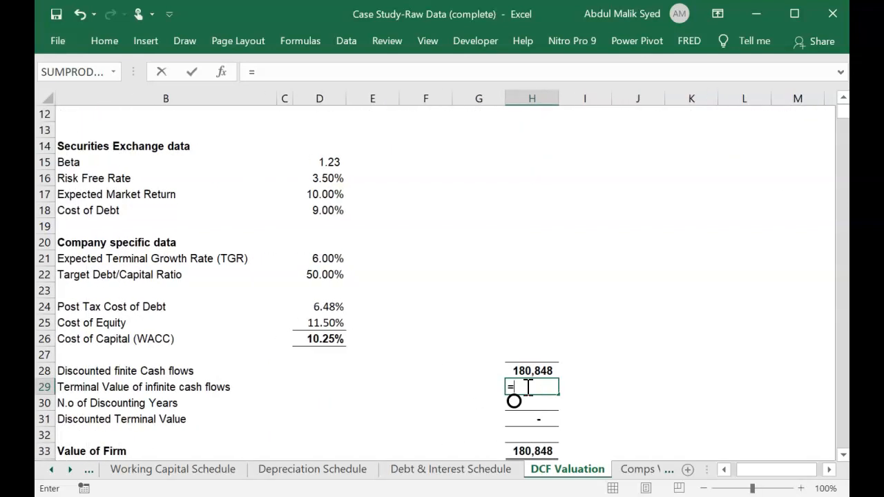
{"action": "scroll", "coordinate": [526, 387], "scroll_direction": "up", "scroll_amount": 2}
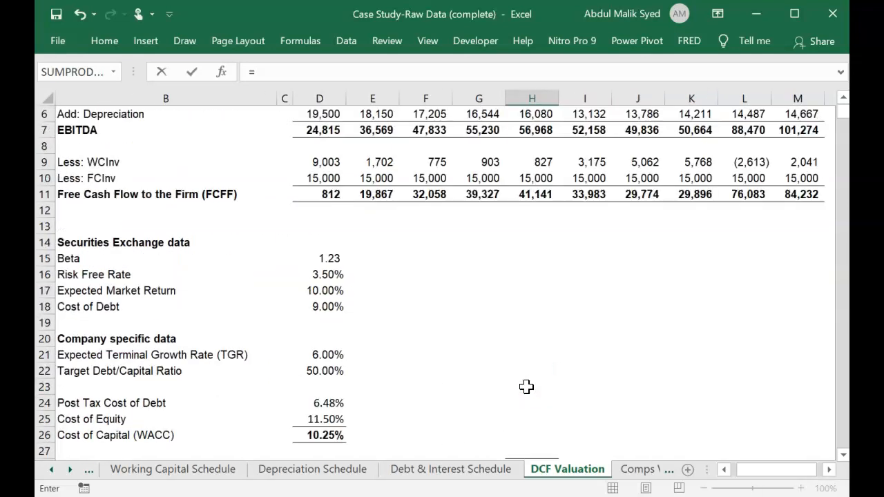
{"action": "left_click", "coordinate": [801, 194]}
{"action": "scroll", "coordinate": [806, 195], "scroll_direction": "down", "scroll_amount": 1}
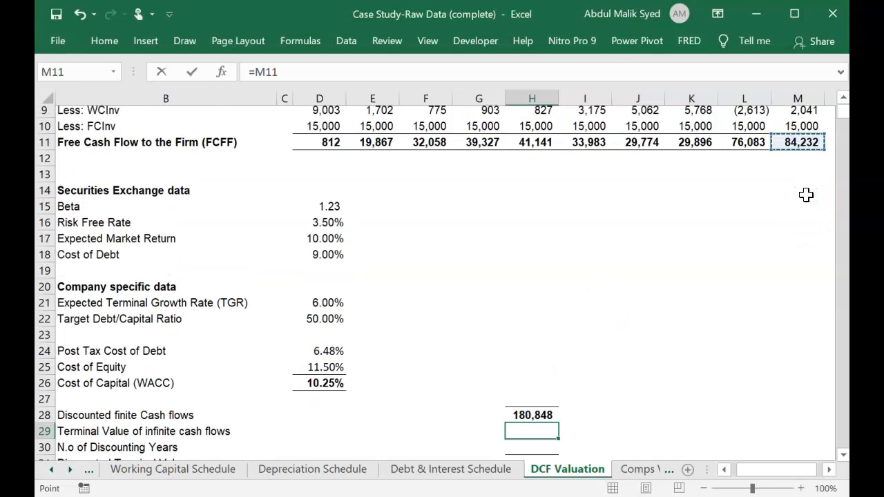
{"action": "key", "text": "Up"}
{"action": "key", "text": "Up"}
{"action": "key", "text": "Up"}
{"action": "key", "text": "Up"}
{"action": "key", "text": "Up"}
{"action": "key", "text": "Up"}
{"action": "key", "text": "Up"}
{"action": "key", "text": "Up"}
{"action": "key", "text": "Up"}
{"action": "key", "text": "Up"}
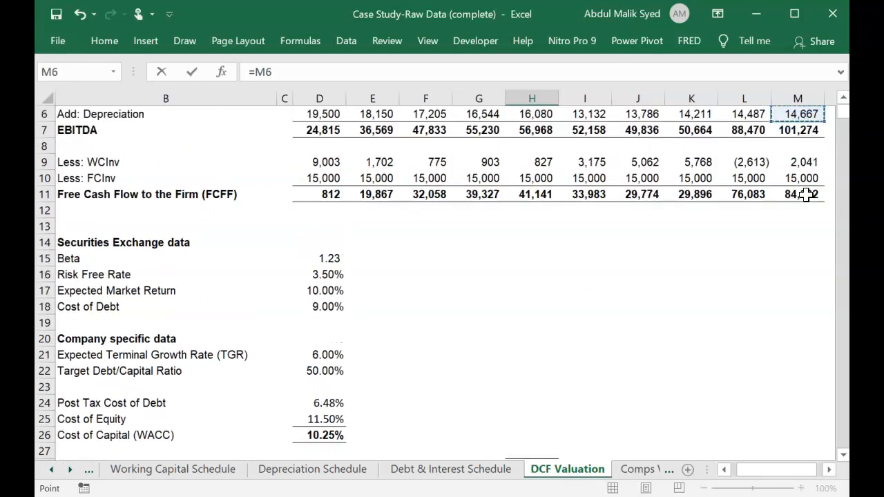
{"action": "key", "text": "Down"}
{"action": "key", "text": "Down"}
{"action": "key", "text": "Down"}
{"action": "key", "text": "Down"}
{"action": "key", "text": "Down"}
{"action": "key", "text": "Down"}
{"action": "key", "text": "Down"}
{"action": "key", "text": "Down"}
{"action": "key", "text": "Down"}
{"action": "key", "text": "Down"}
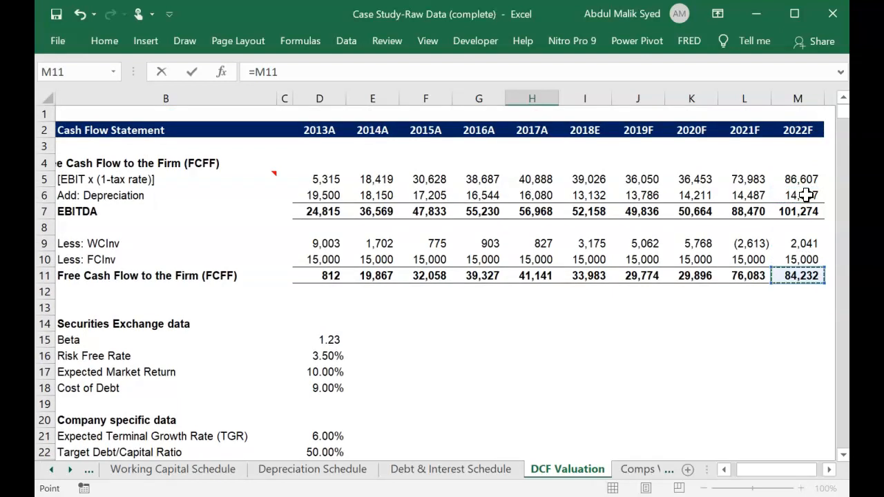
Extend the H29 formula to divide by the WACC less the terminal growth rate, giving =M11/D26-D21.
{"action": "type", "text": "/"}
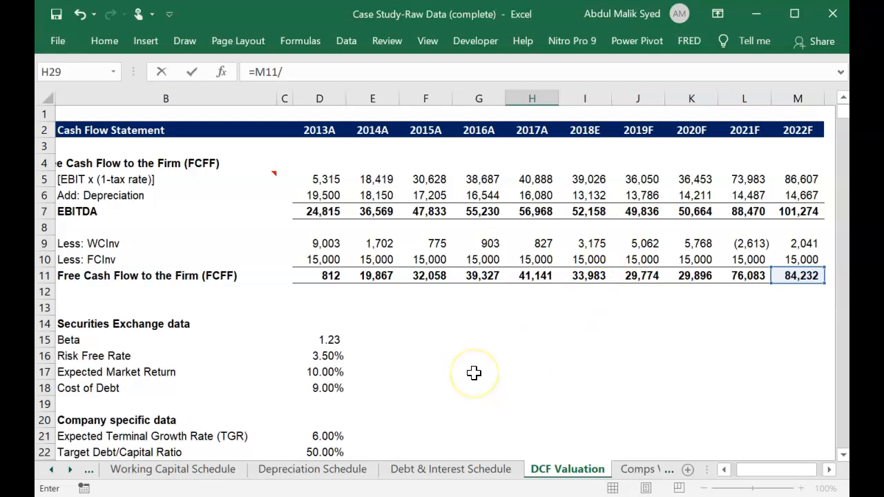
{"action": "scroll", "coordinate": [398, 388], "scroll_direction": "down", "scroll_amount": 1}
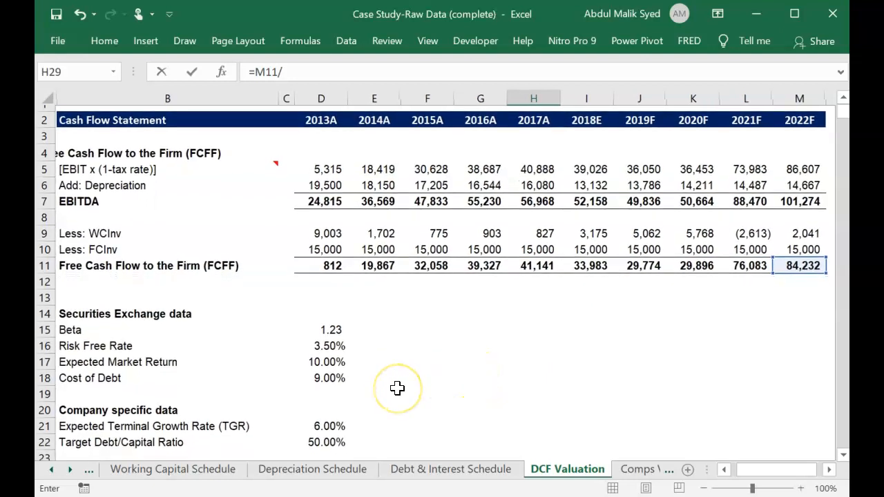
{"action": "scroll", "coordinate": [397, 388], "scroll_direction": "down", "scroll_amount": 2}
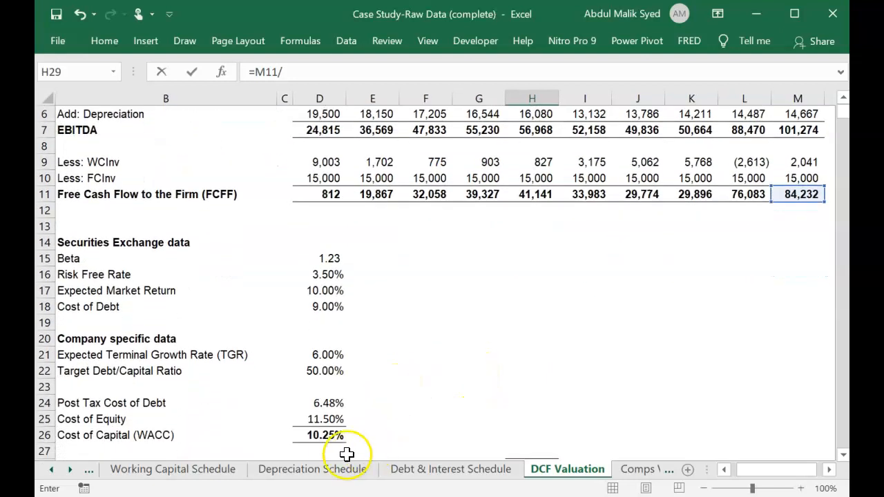
{"action": "left_click", "coordinate": [327, 435]}
{"action": "type", "text": "-"}
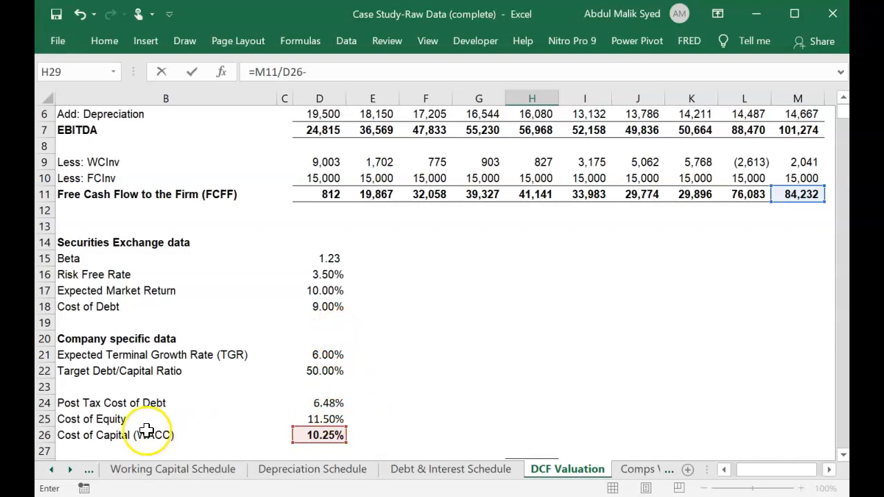
{"action": "left_click", "coordinate": [309, 354]}
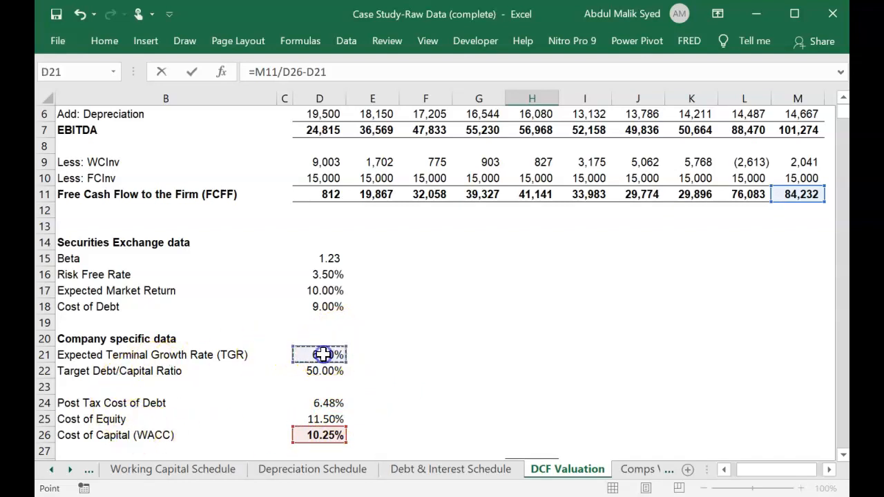
Insert the growth factor (1+D21) after M11 in the H29 formula and enter it.
{"action": "left_click", "coordinate": [278, 71]}
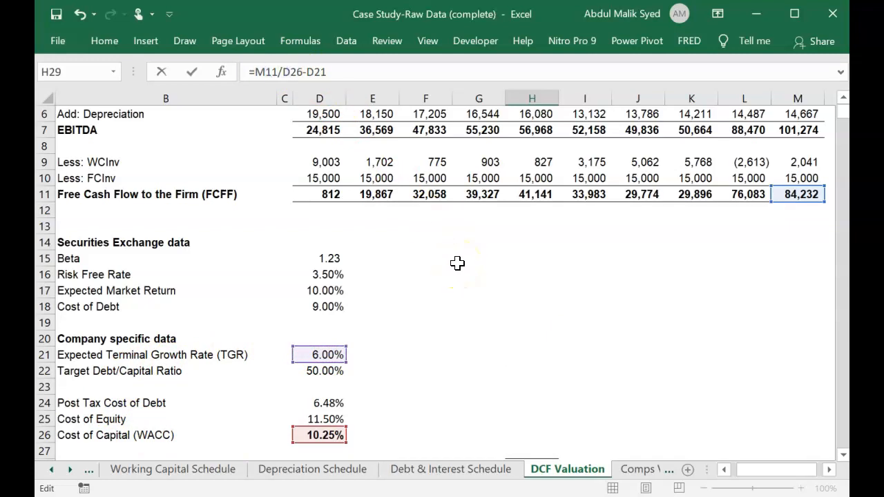
{"action": "type", "text": "(1+"}
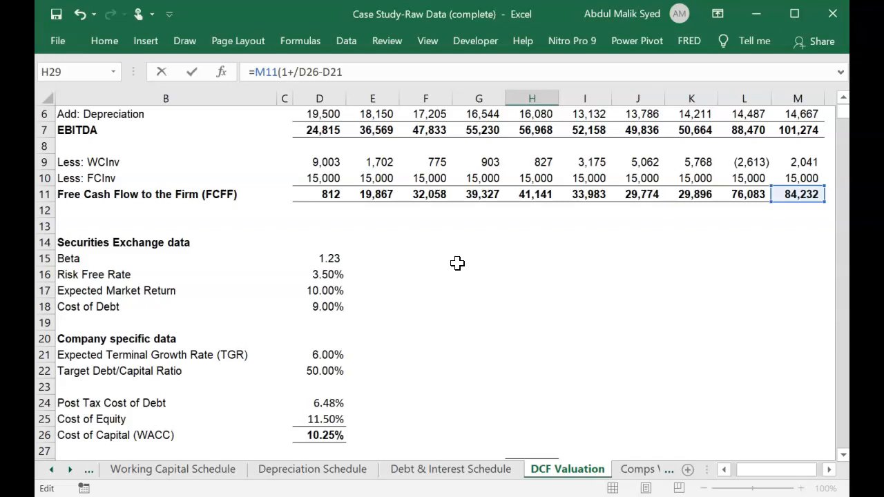
{"action": "left_click", "coordinate": [328, 355]}
{"action": "type", "text": ")"}
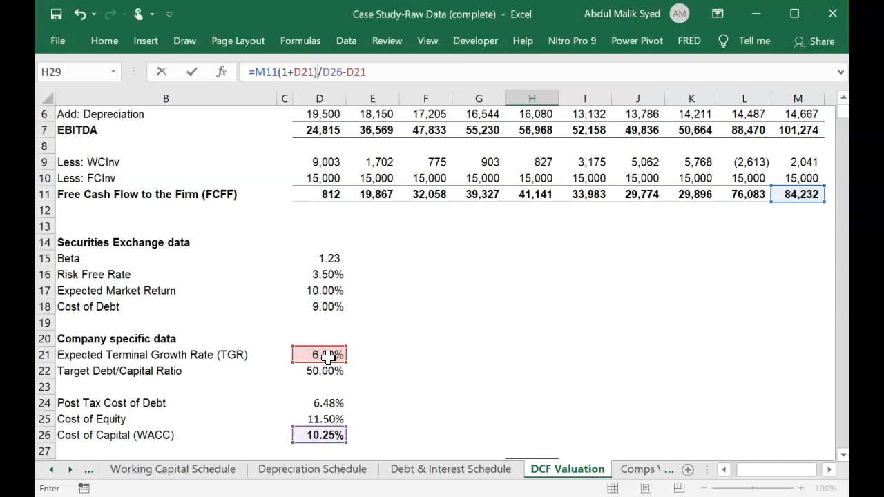
{"action": "key", "text": "Return"}
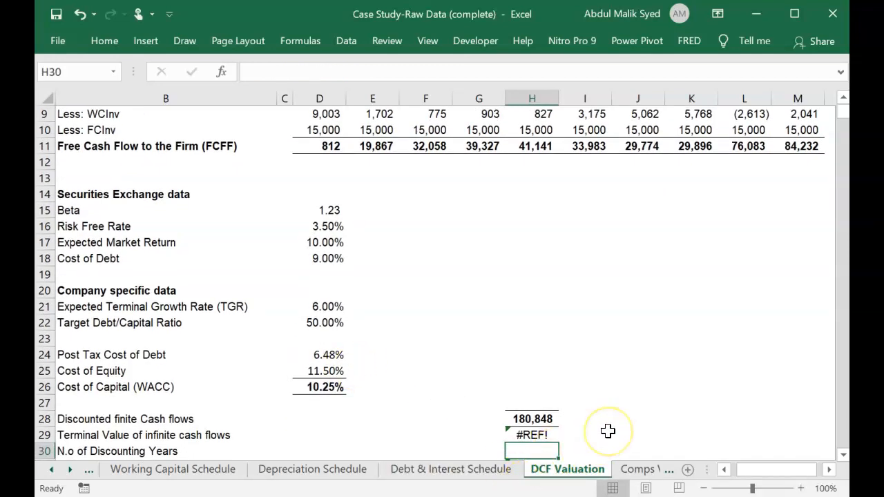
Correct the Terminal Value formula in H29 to =M11*(1+D21)/(D26-D21) by adding the multiplication sign and denominator parentheses.
{"action": "scroll", "coordinate": [607, 431], "scroll_direction": "down", "scroll_amount": 1}
{"action": "scroll", "coordinate": [608, 431], "scroll_direction": "left", "scroll_amount": 1}
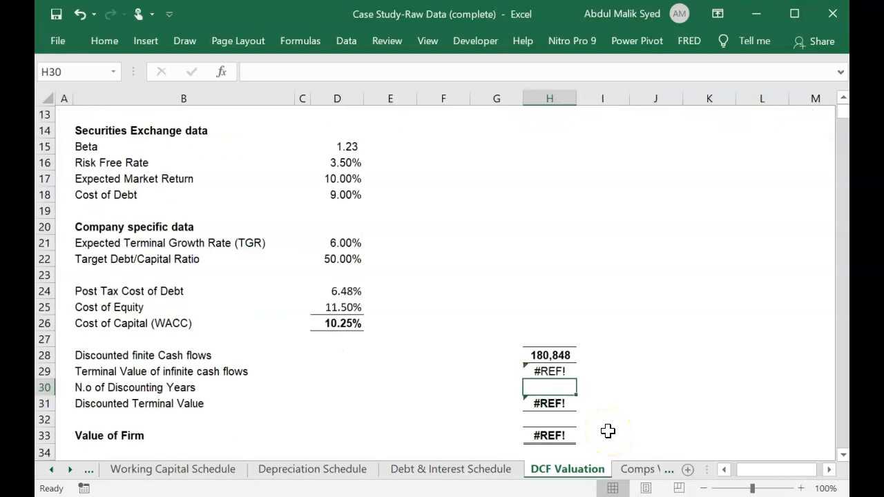
{"action": "left_click", "coordinate": [555, 371]}
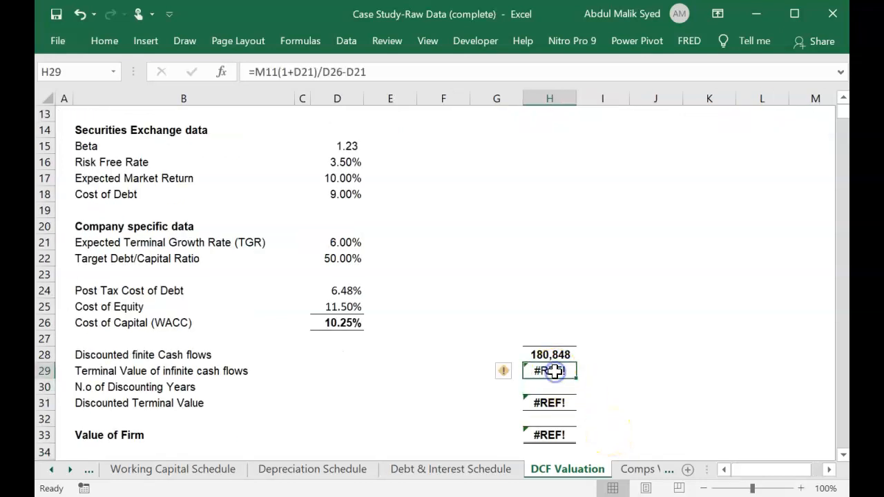
{"action": "left_click", "coordinate": [325, 71]}
{"action": "type", "text": "("}
{"action": "left_click", "coordinate": [374, 71]}
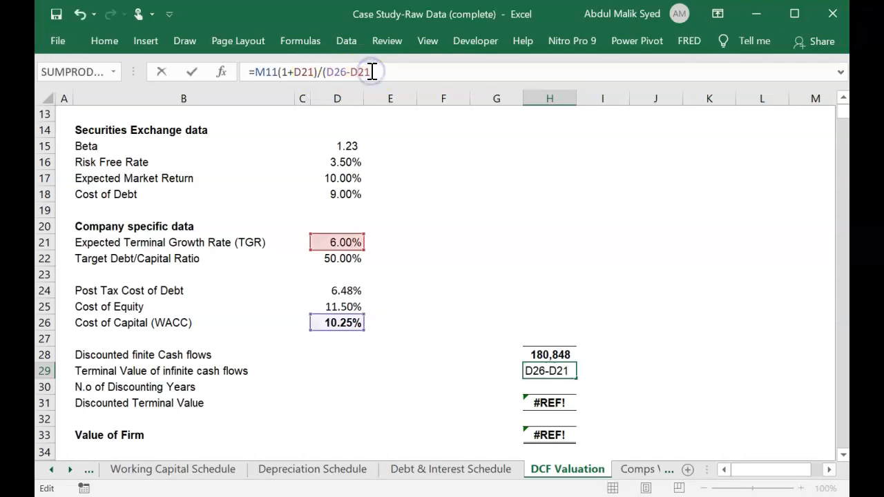
{"action": "type", "text": ")"}
{"action": "left_click", "coordinate": [317, 72]}
{"action": "left_click", "coordinate": [279, 71]}
{"action": "type", "text": "*"}
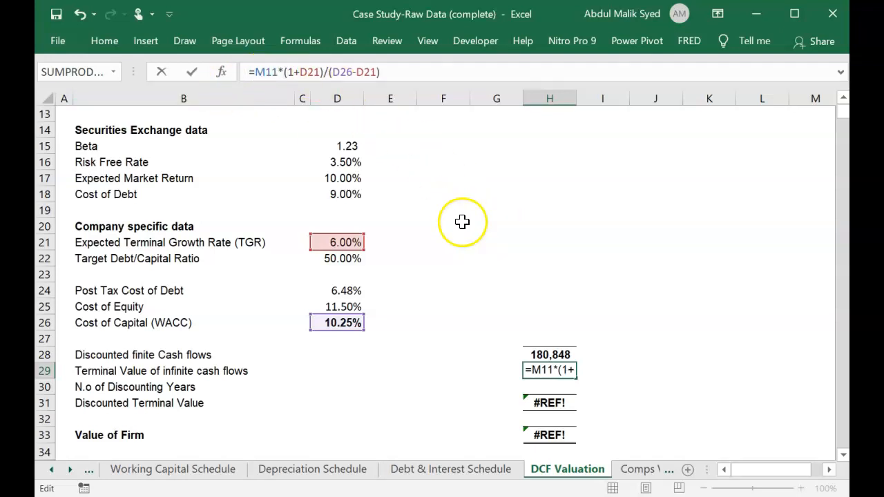
{"action": "key", "text": "Return"}
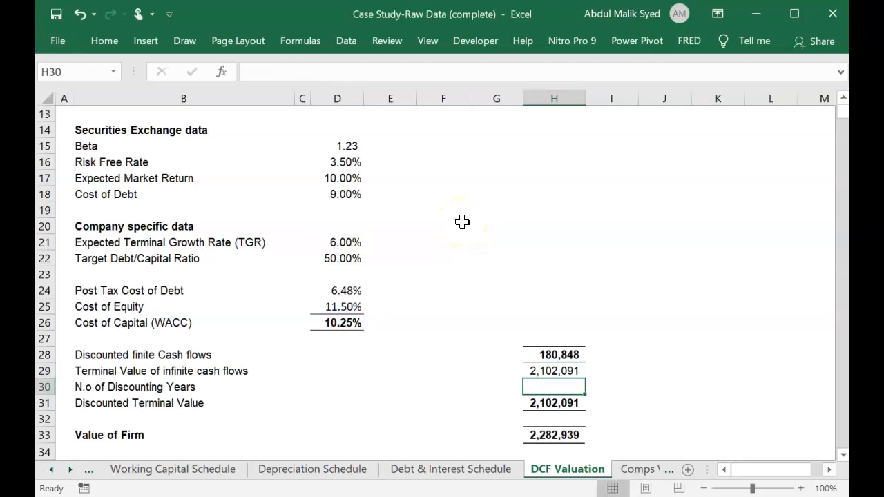
{"action": "left_click", "coordinate": [558, 371]}
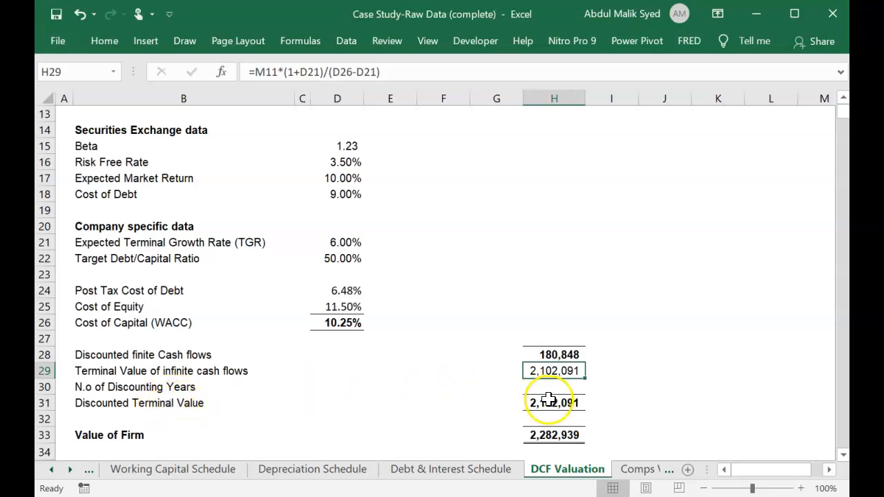
Set the N.o of Discounting Years in H30 to 5, covering the forecast years 2018E to 2022F.
{"action": "left_click", "coordinate": [562, 387]}
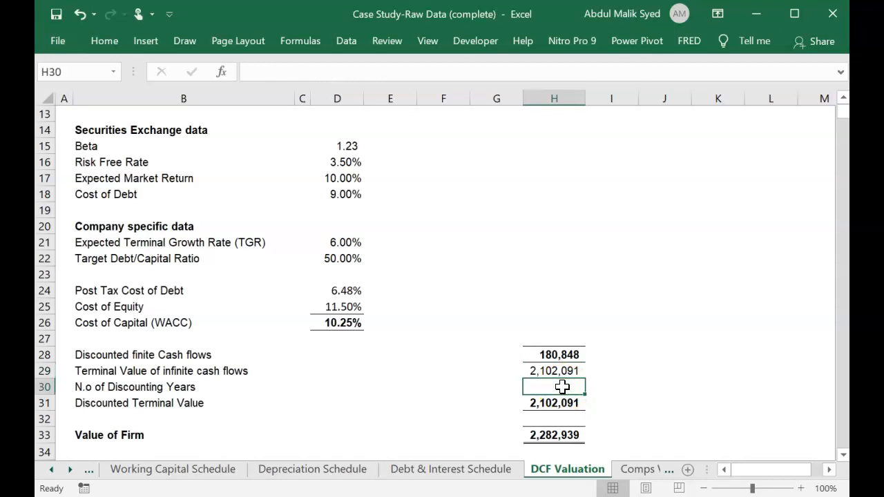
{"action": "scroll", "coordinate": [563, 385], "scroll_direction": "up", "scroll_amount": 4}
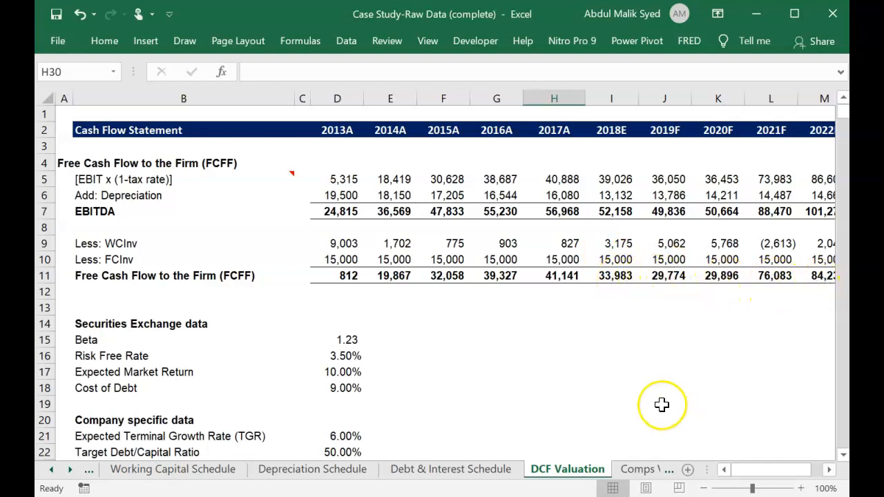
{"action": "scroll", "coordinate": [662, 404], "scroll_direction": "down", "scroll_amount": 1}
{"action": "scroll", "coordinate": [623, 346], "scroll_direction": "up", "scroll_amount": 1}
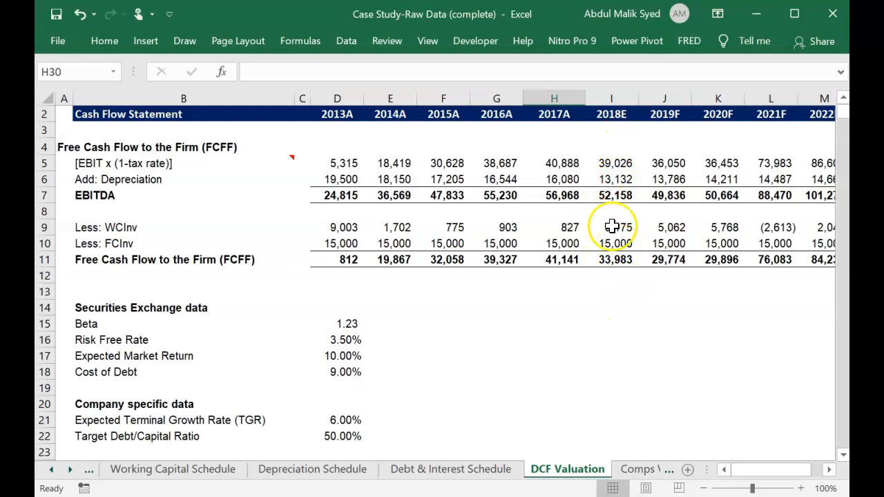
{"action": "scroll", "coordinate": [622, 310], "scroll_direction": "down", "scroll_amount": 3}
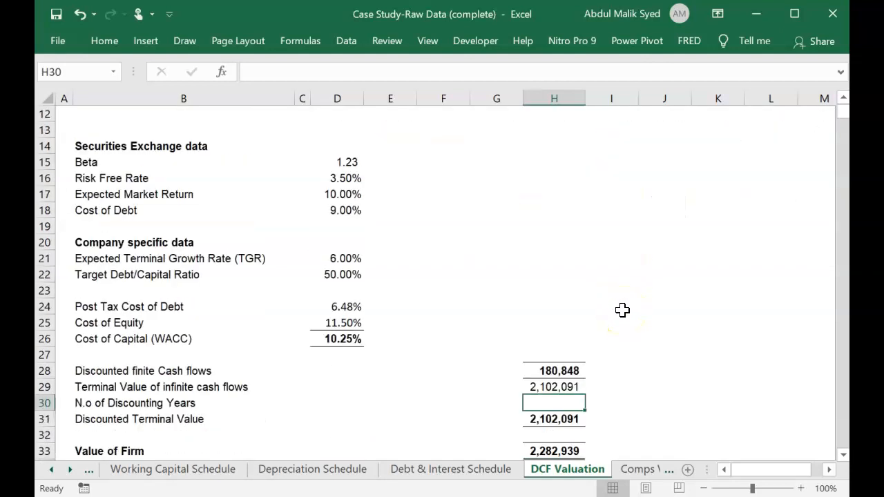
{"action": "scroll", "coordinate": [622, 310], "scroll_direction": "down", "scroll_amount": 1}
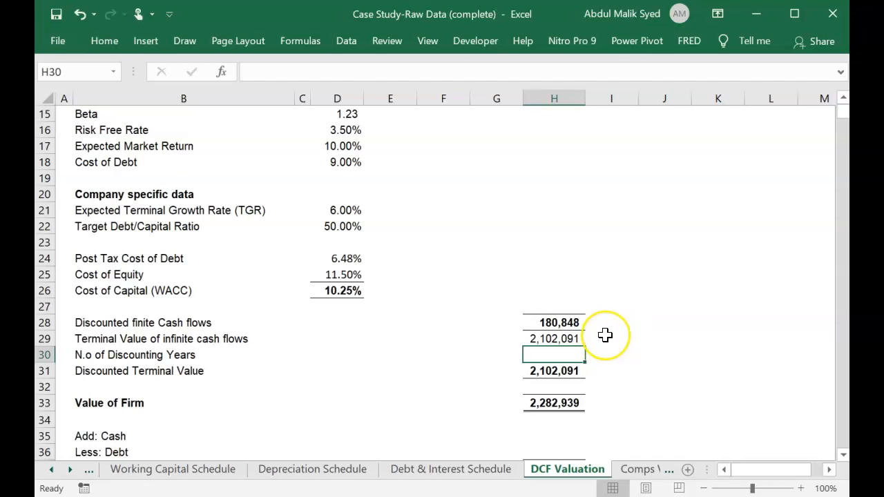
{"action": "type", "text": "5"}
{"action": "key", "text": "Return"}
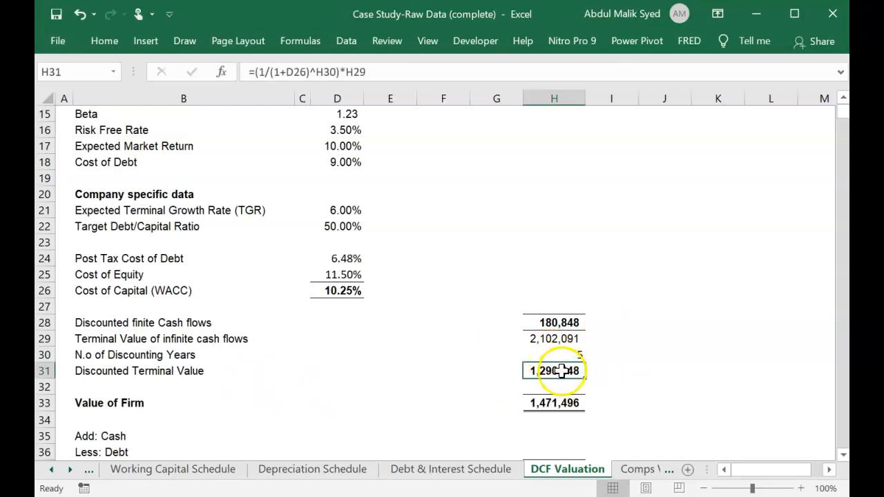
Inspect the existing Value of Firm formula in H33 and the cells it references.
{"action": "scroll", "coordinate": [615, 383], "scroll_direction": "down", "scroll_amount": 2}
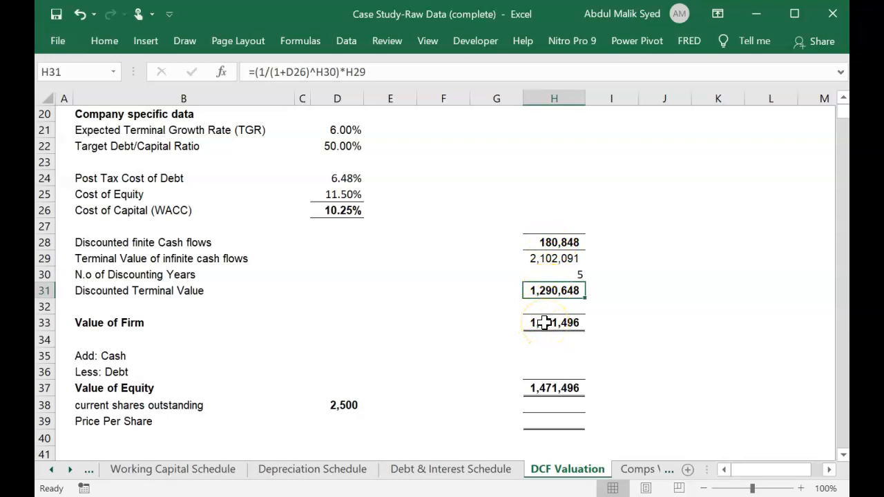
{"action": "left_click", "coordinate": [545, 322]}
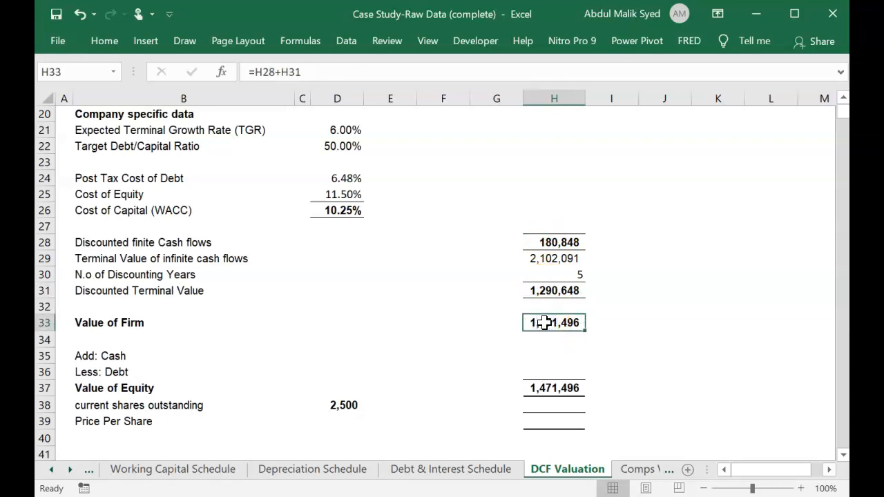
{"action": "key", "text": "F2"}
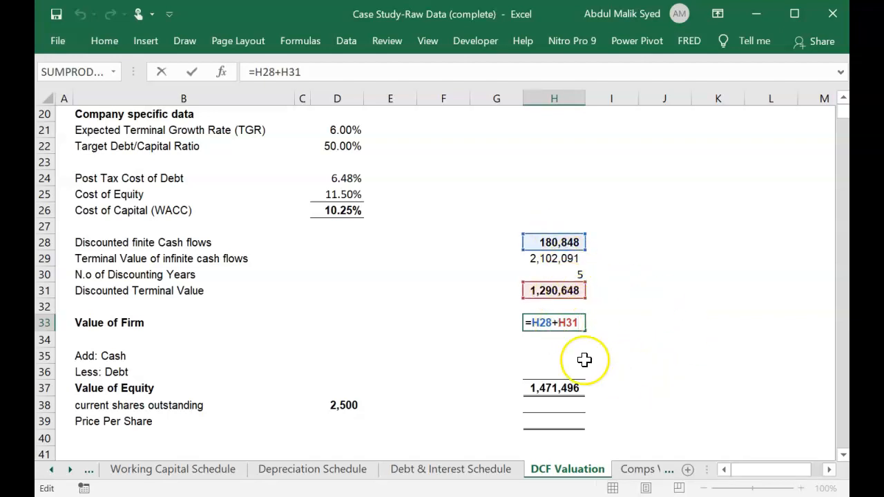
Link the Add: Cash value in H35 to the 2018E Closing Cash Balance (I21) on the Cash Flow Statement sheet.
{"action": "left_click", "coordinate": [547, 353]}
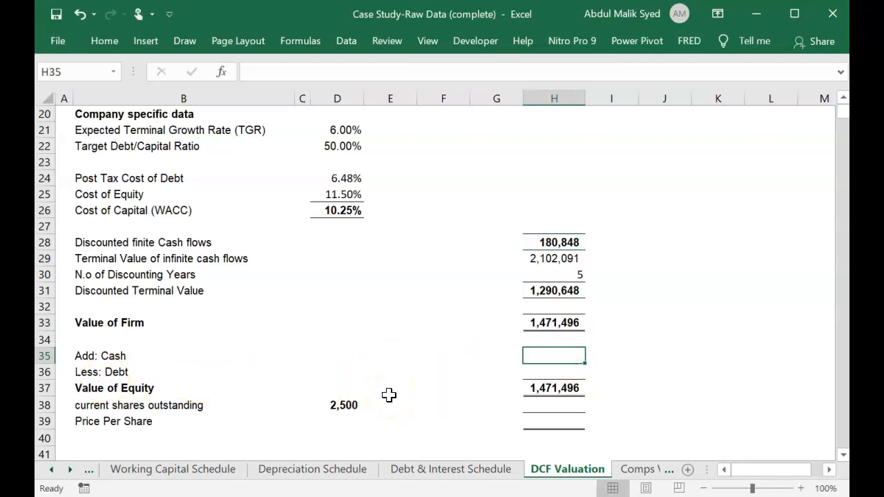
{"action": "type", "text": "="}
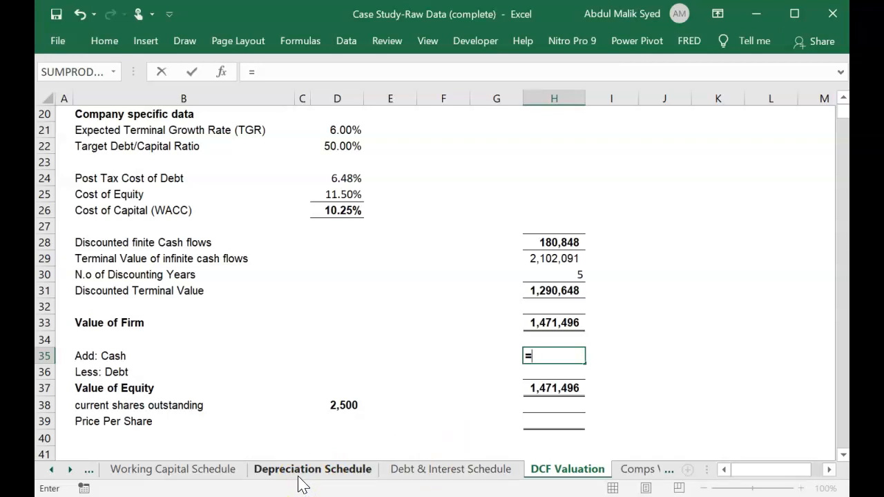
{"action": "left_click", "coordinate": [104, 474]}
{"action": "left_click", "coordinate": [52, 470]}
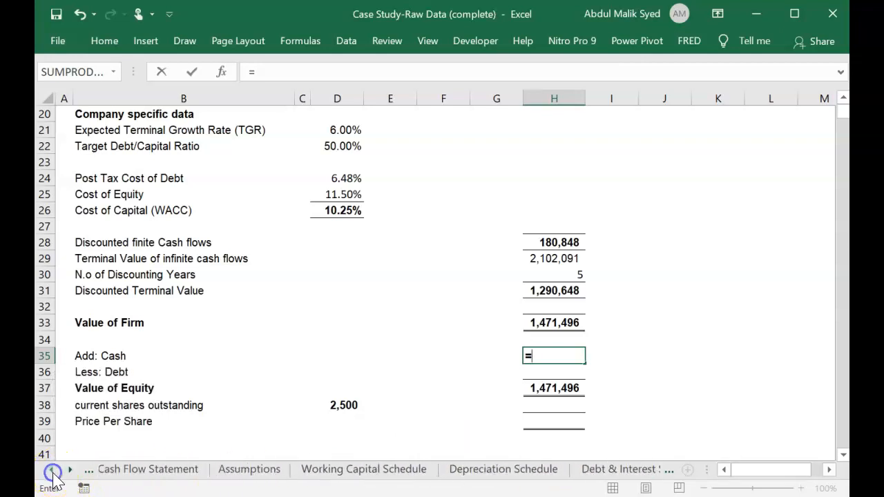
{"action": "left_click", "coordinate": [158, 469]}
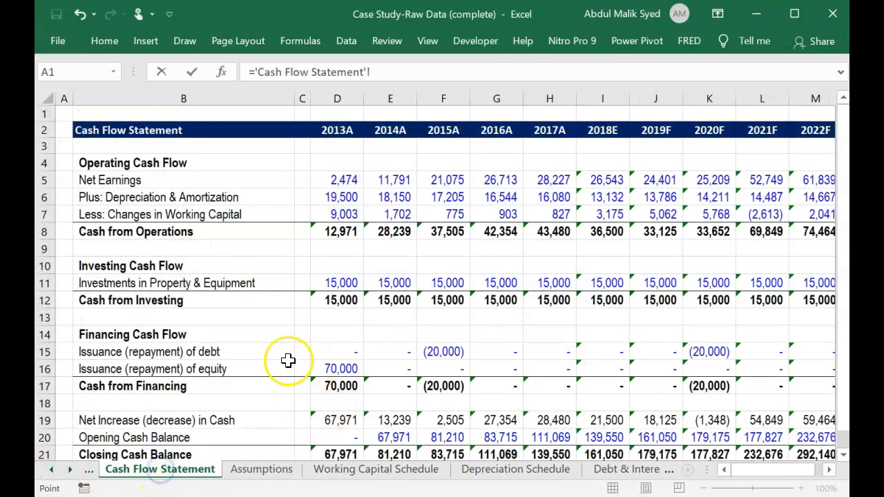
{"action": "scroll", "coordinate": [253, 382], "scroll_direction": "down", "scroll_amount": 3}
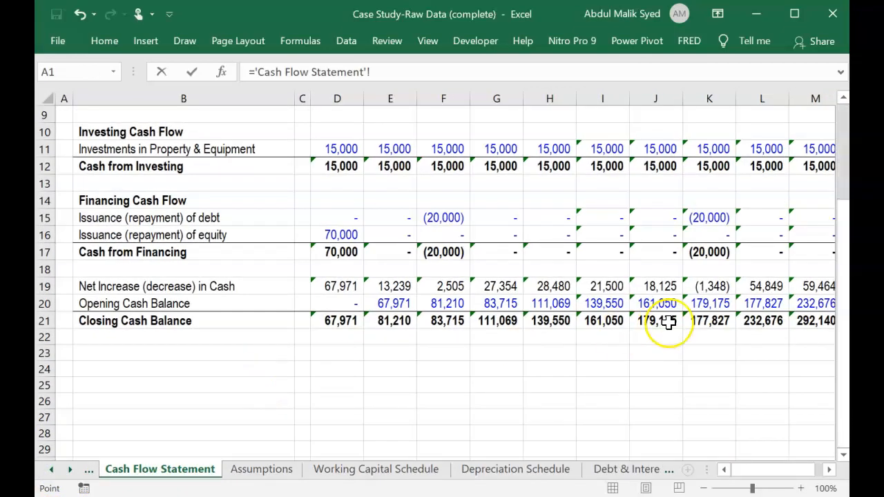
{"action": "scroll", "coordinate": [669, 321], "scroll_direction": "up", "scroll_amount": 3}
{"action": "scroll", "coordinate": [669, 321], "scroll_direction": "down", "scroll_amount": 1}
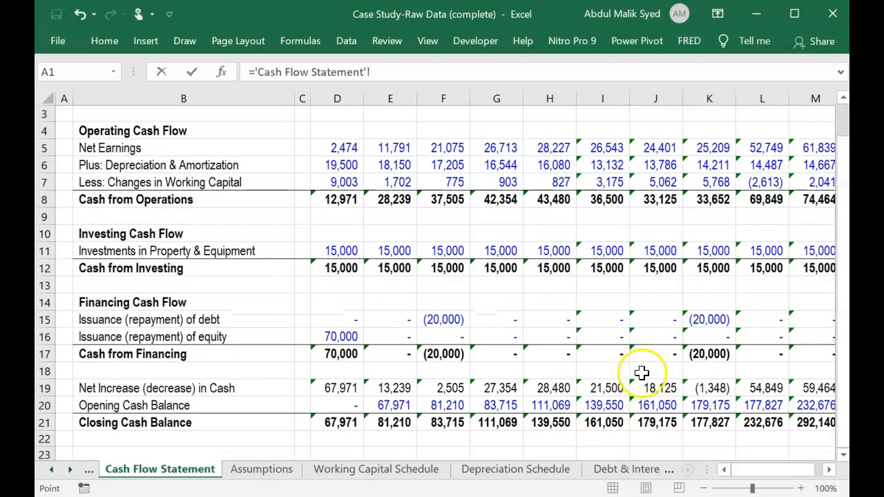
{"action": "left_click", "coordinate": [605, 422]}
{"action": "key", "text": "Return"}
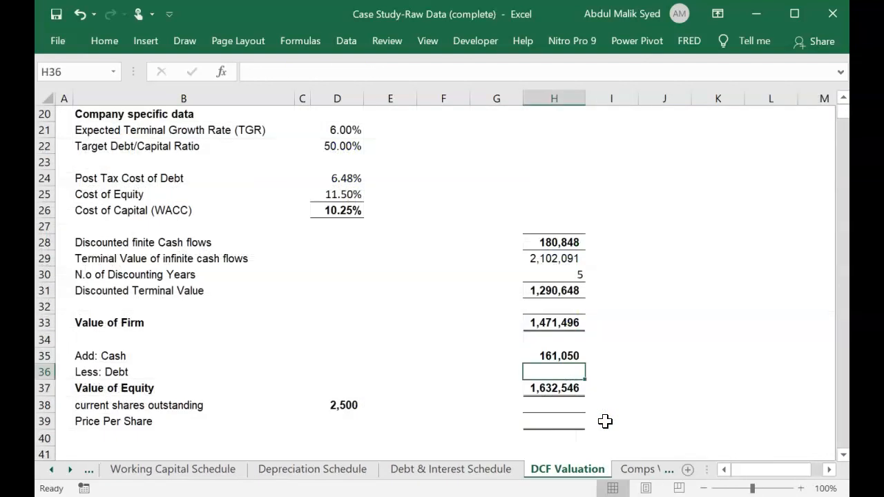
Link Less: Debt in H36 to the negative of the 2018E Debt Closing balance, =-'Debt & Interest Schedule'!I6.
{"action": "type", "text": "=-"}
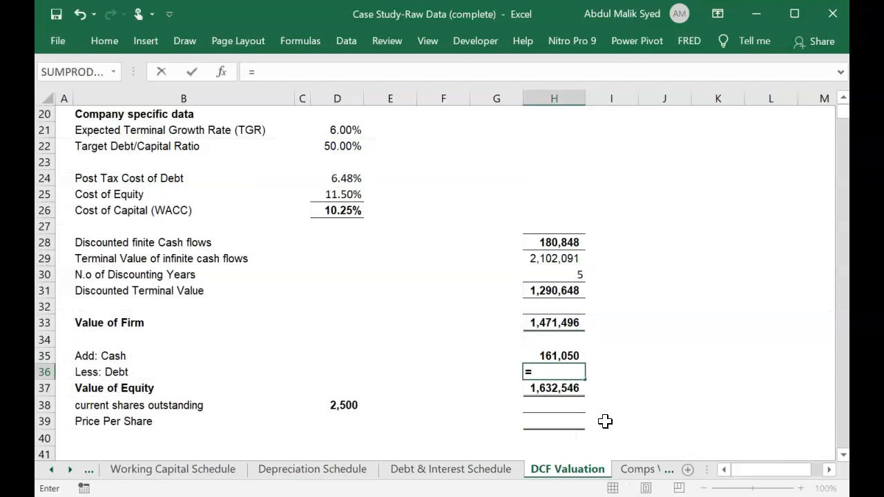
{"action": "left_click", "coordinate": [454, 471]}
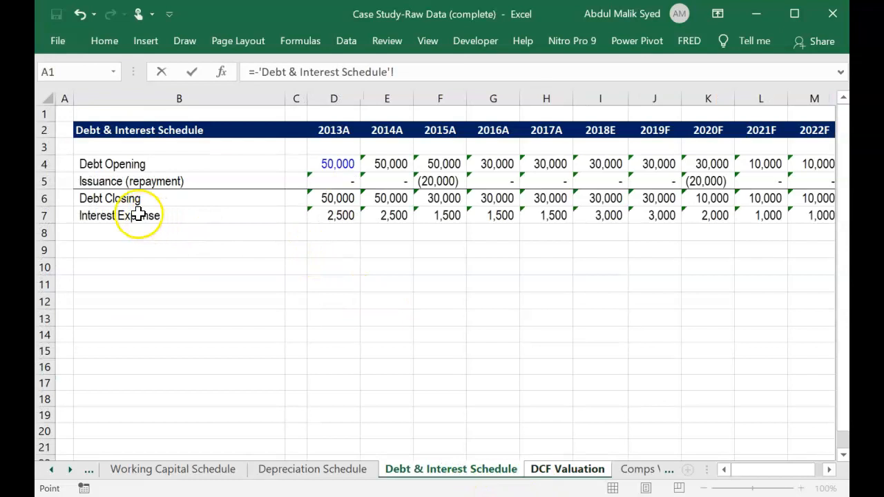
{"action": "left_click", "coordinate": [616, 199]}
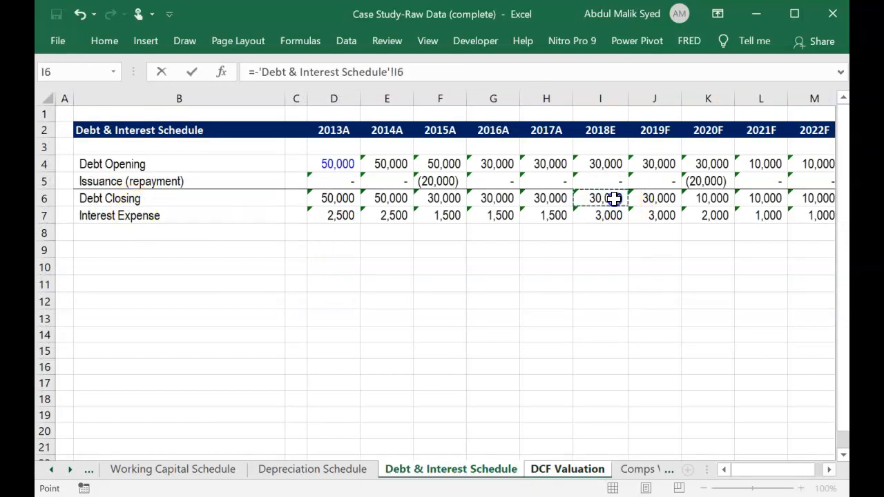
{"action": "key", "text": "Return"}
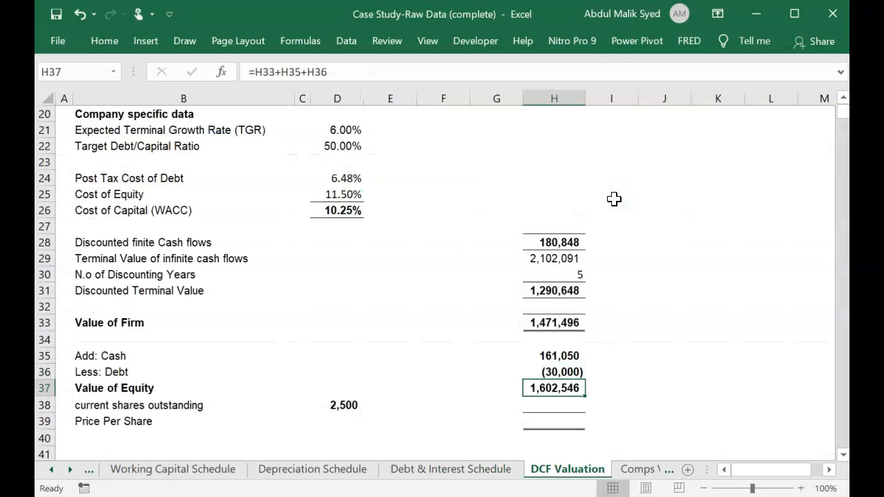
Set the current shares outstanding in D38 to 25000.
{"action": "key", "text": "Down"}
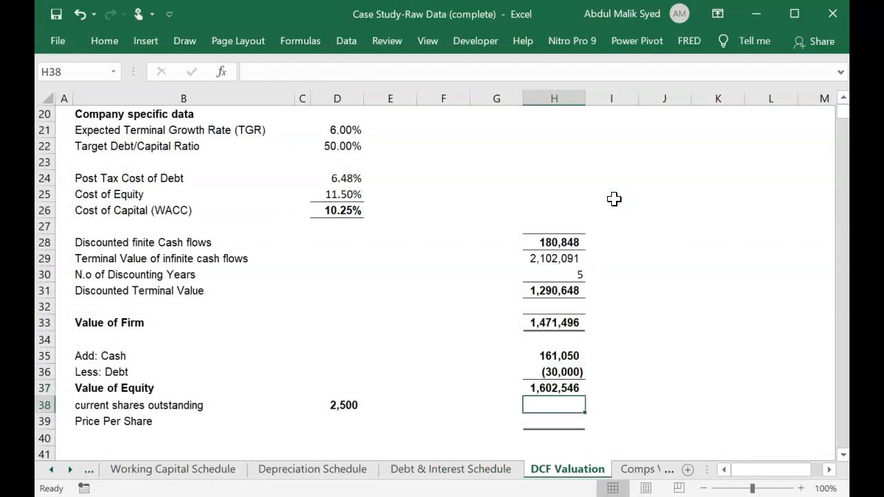
{"action": "left_click", "coordinate": [344, 405]}
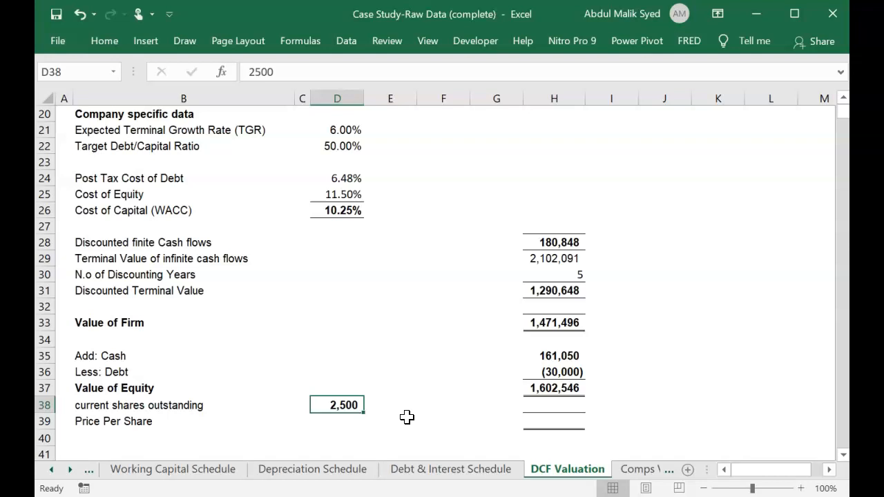
{"action": "left_click", "coordinate": [280, 72]}
{"action": "type", "text": "0"}
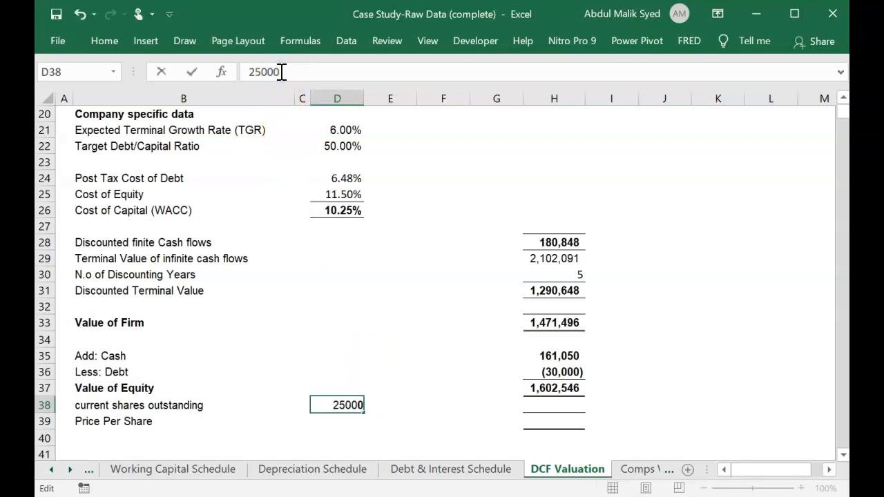
{"action": "key", "text": "Return"}
Calculate Price Per Share in H39 by dividing the Value of Equity by the current shares outstanding, =H37/D38.
{"action": "key", "text": "Up"}
{"action": "key", "text": "Right"}
{"action": "key", "text": "Right"}
{"action": "key", "text": "Right"}
{"action": "key", "text": "Right"}
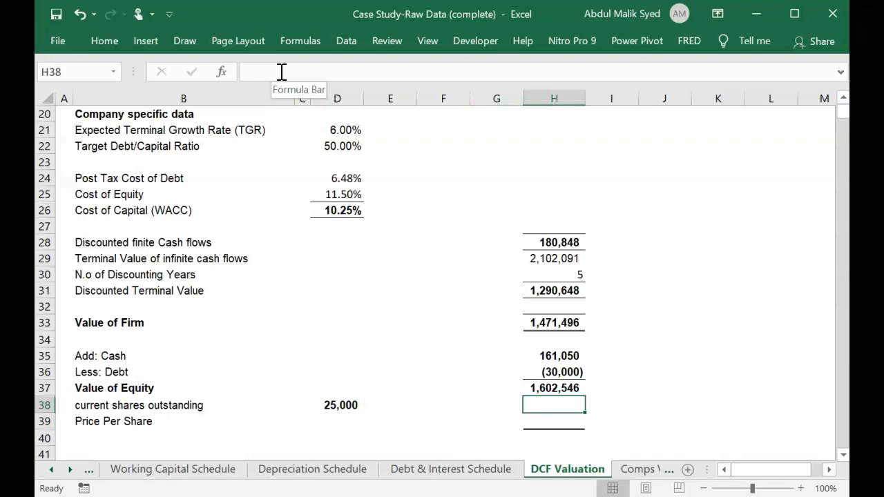
{"action": "key", "text": "Down"}
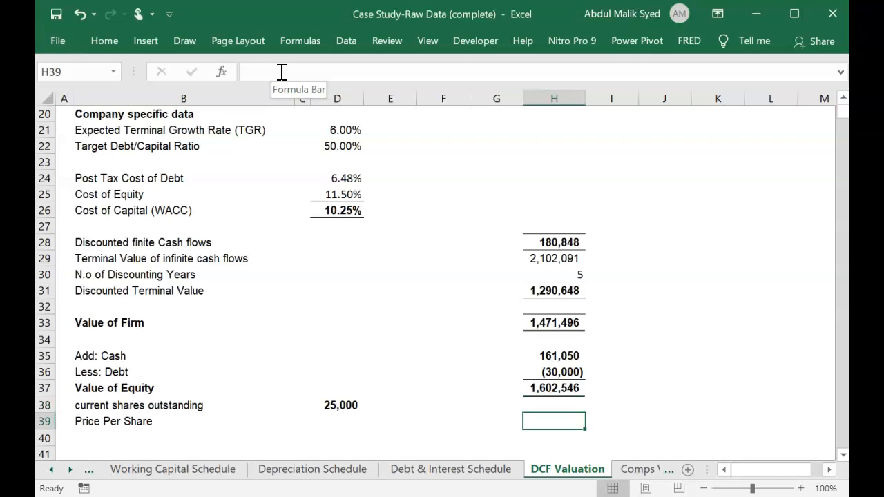
{"action": "type", "text": "="}
{"action": "key", "text": "Up"}
{"action": "key", "text": "Up"}
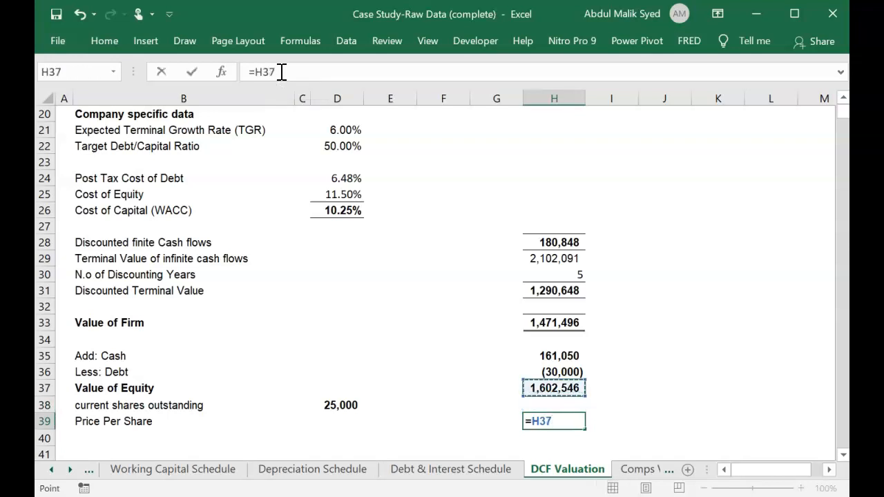
{"action": "type", "text": "/"}
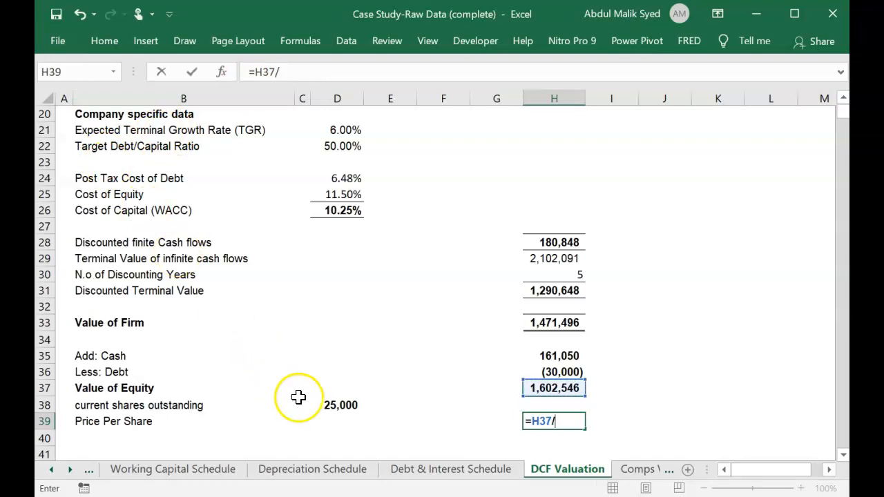
{"action": "left_click", "coordinate": [329, 404]}
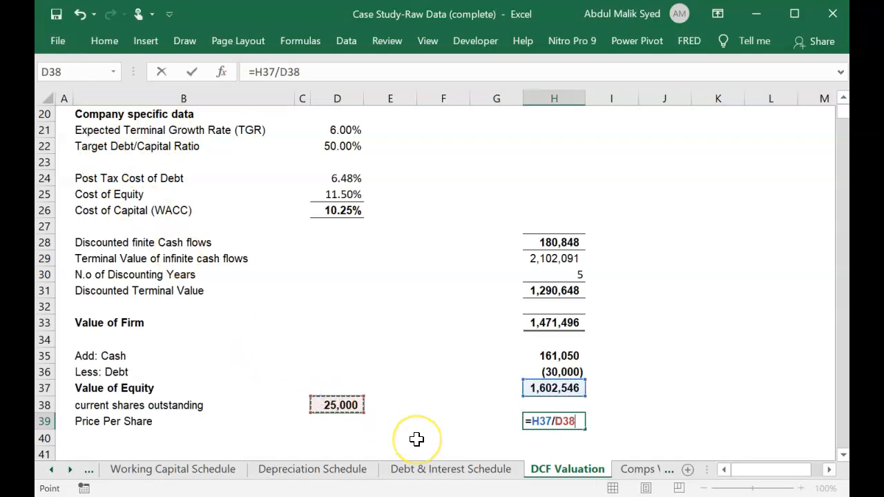
{"action": "key", "text": "Return"}
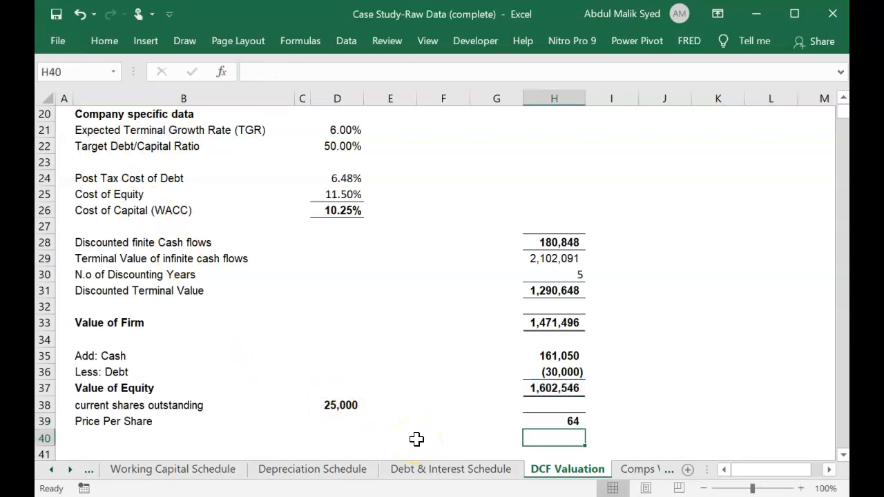
{"action": "key", "text": "Down"}
{"action": "key", "text": "Up"}
{"action": "key", "text": "Up"}
{"action": "key", "text": "Down"}
{"action": "key", "text": "Up"}
{"action": "key", "text": "Up"}
{"action": "key", "text": "Down"}
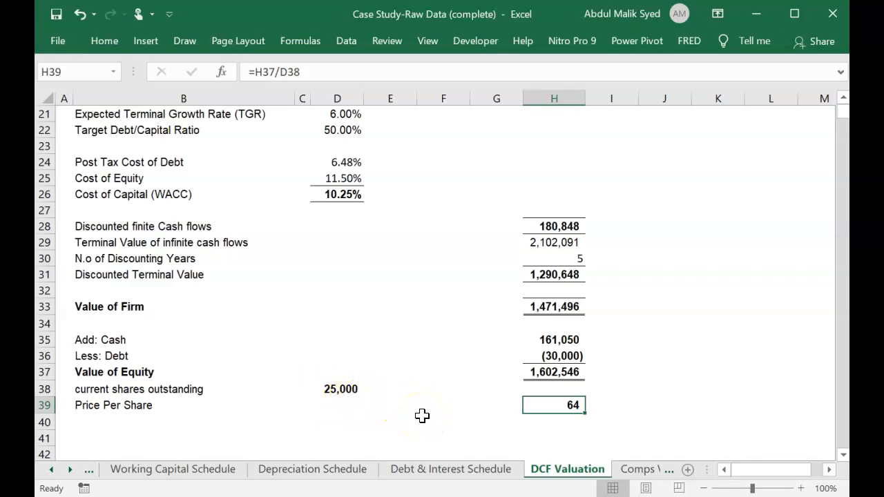
Review the DCF Valuation sheet from the free cash flows and cost of capital inputs down to the Price Per Share.
{"action": "scroll", "coordinate": [422, 415], "scroll_direction": "up", "scroll_amount": 3}
{"action": "scroll", "coordinate": [422, 415], "scroll_direction": "up", "scroll_amount": 4}
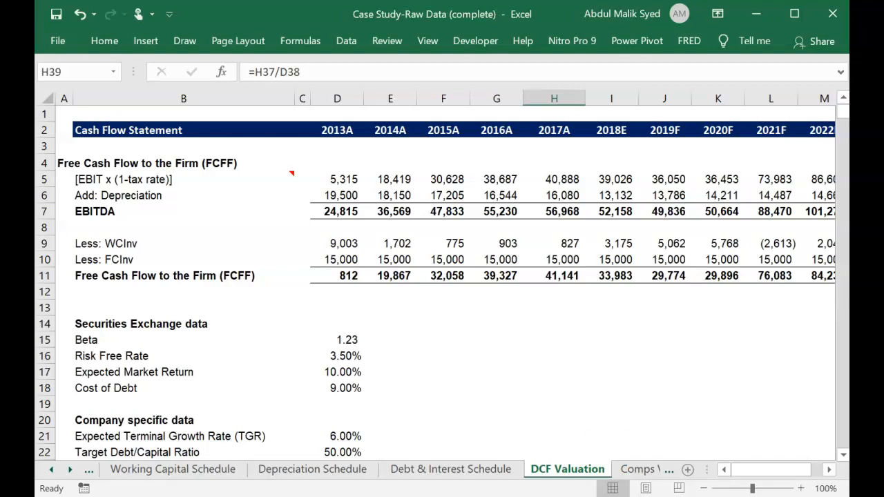
{"action": "key", "text": "alt+super+d"}
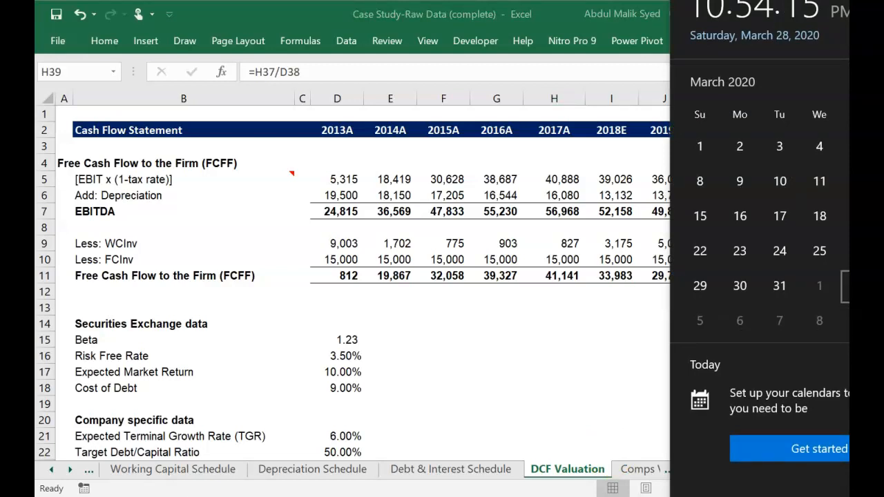
{"action": "left_click", "coordinate": [598, 365]}
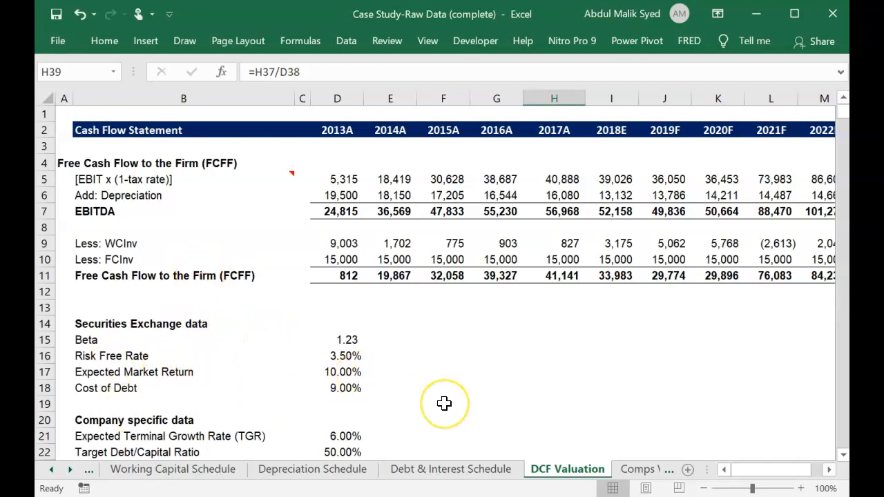
{"action": "scroll", "coordinate": [446, 403], "scroll_direction": "down", "scroll_amount": 1}
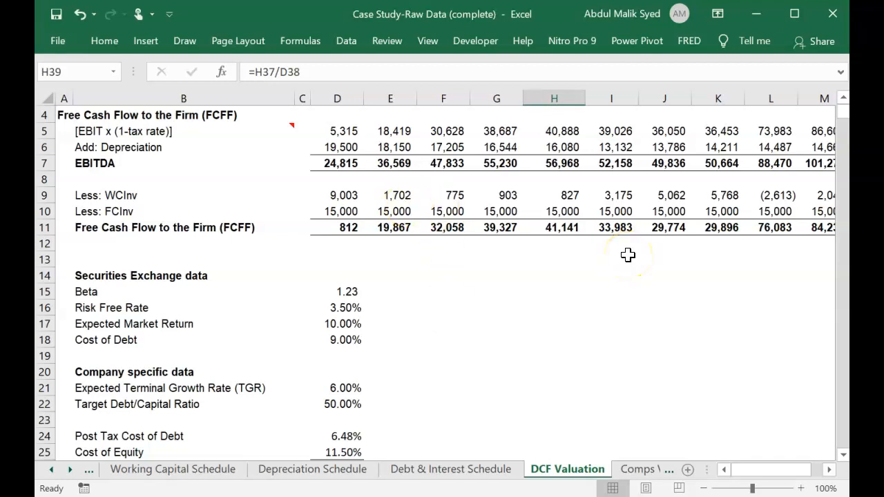
{"action": "scroll", "coordinate": [509, 358], "scroll_direction": "down", "scroll_amount": 2}
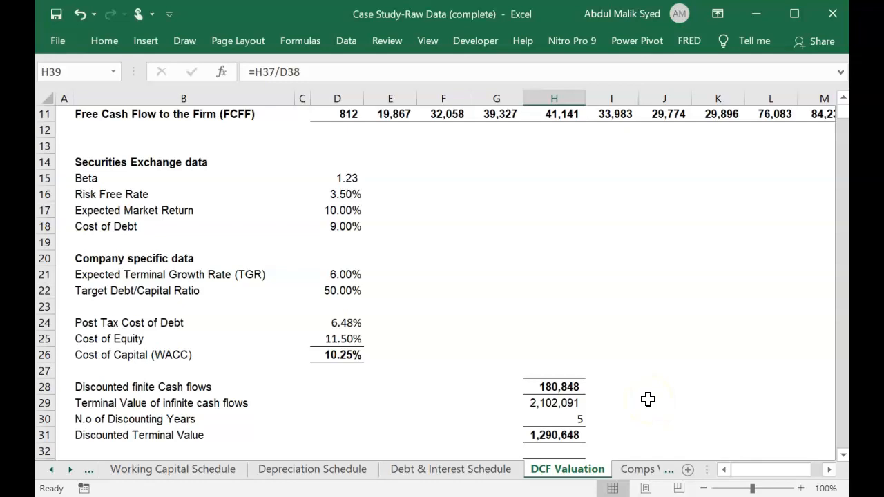
{"action": "scroll", "coordinate": [648, 400], "scroll_direction": "down", "scroll_amount": 1}
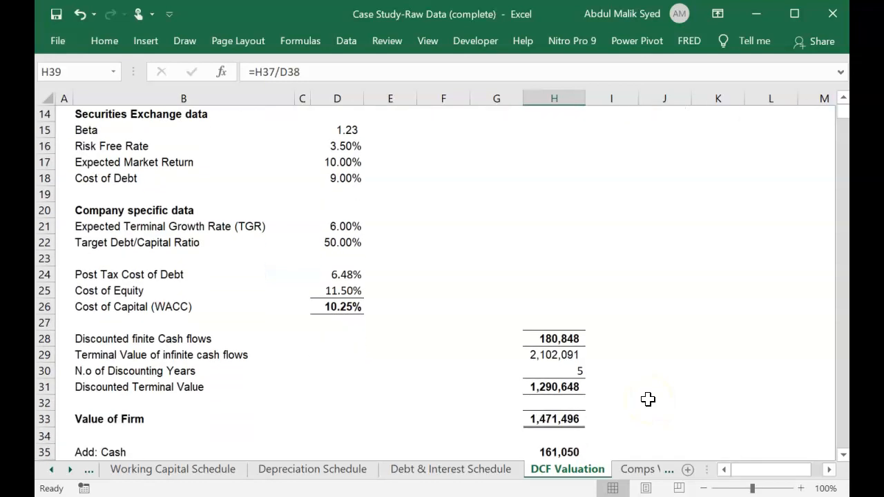
{"action": "scroll", "coordinate": [648, 399], "scroll_direction": "down", "scroll_amount": 1}
{"action": "scroll", "coordinate": [648, 400], "scroll_direction": "down", "scroll_amount": 2}
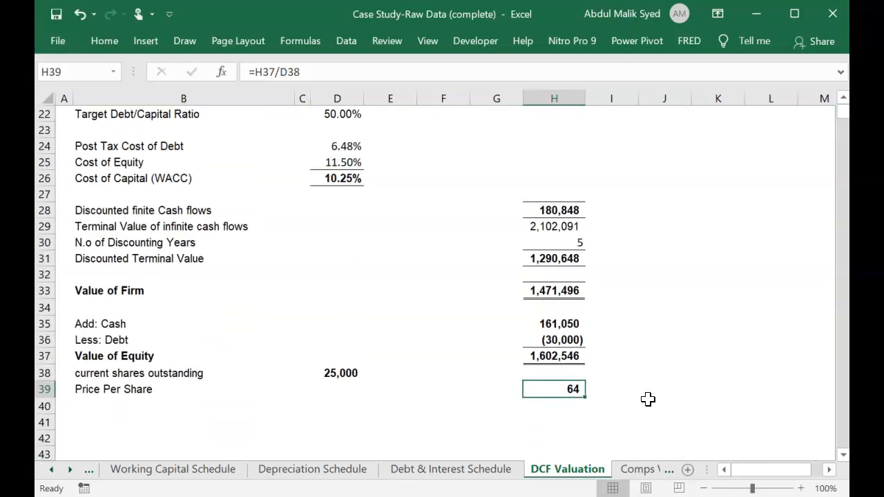